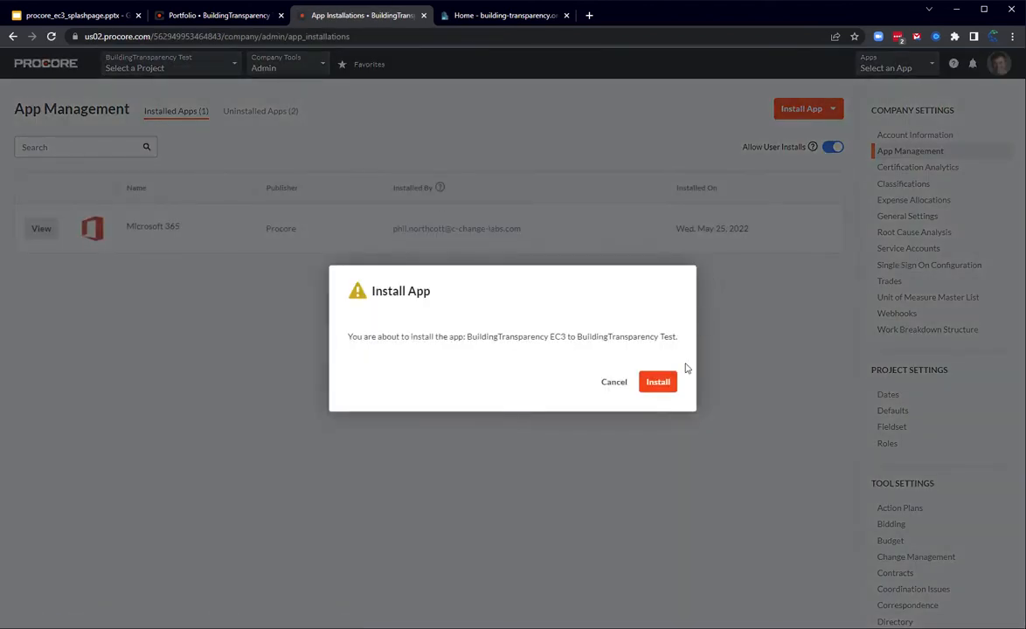
Step: Install the BuildingTransparency EC3 app and create its configuration titled "EC3 BuildingTransparency" with Global Projects Config and Company Level Config enabled
click(660, 382)
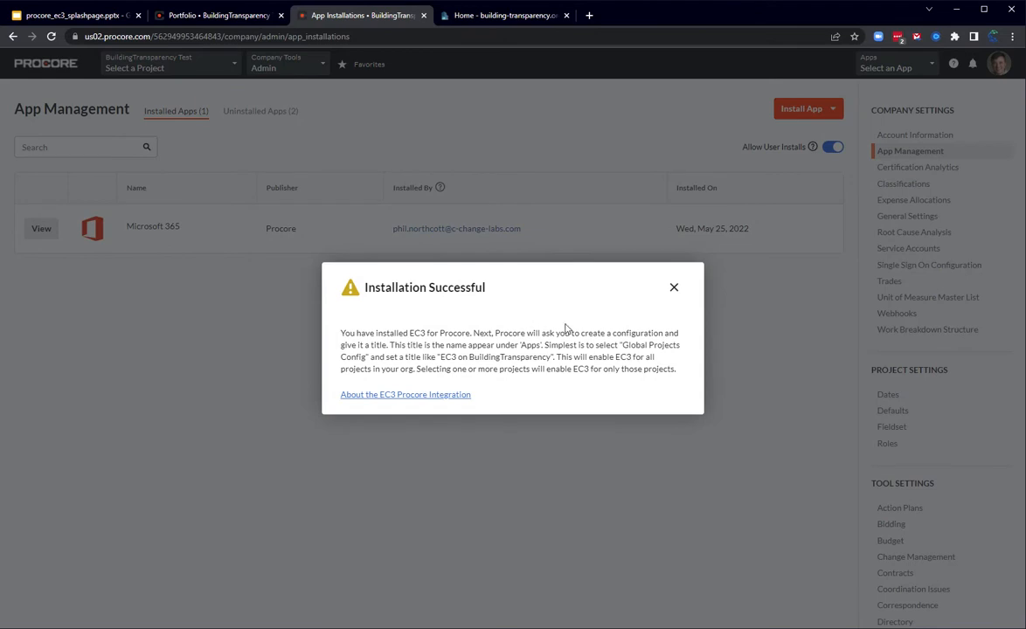
click(676, 289)
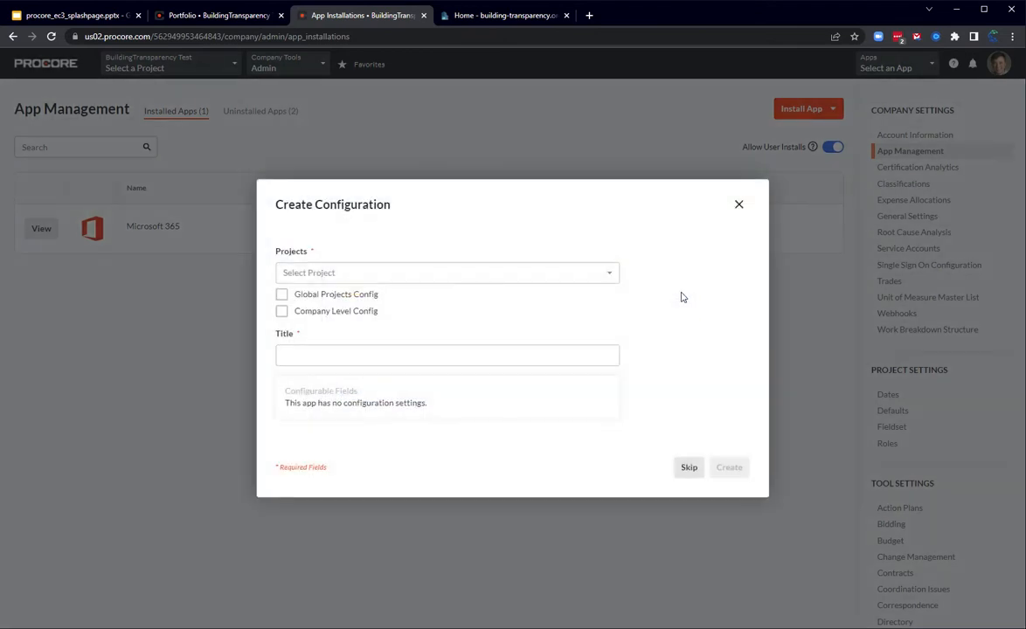
click(301, 273)
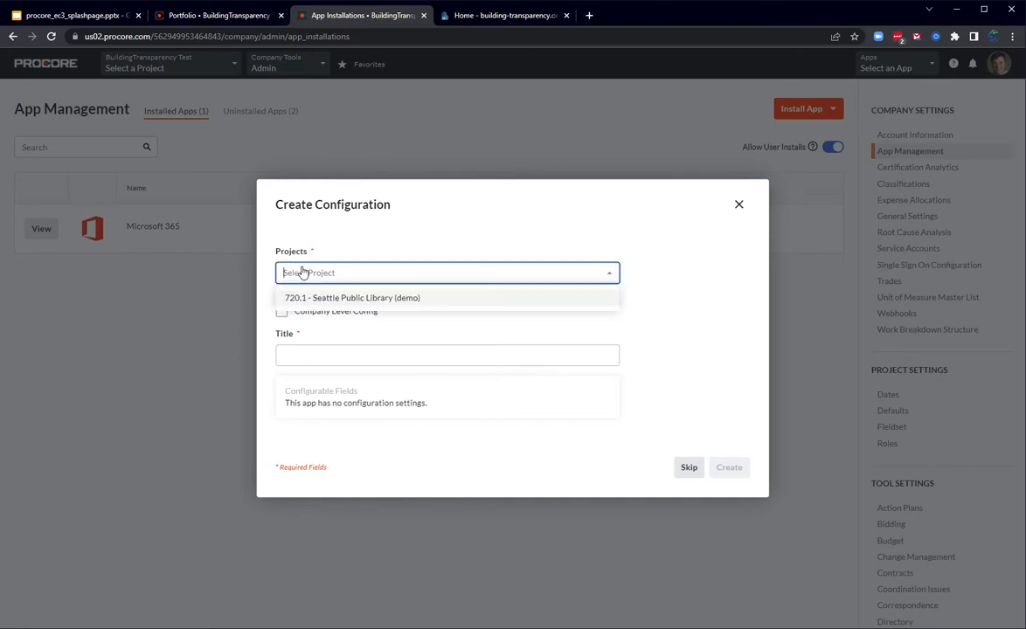
click(341, 244)
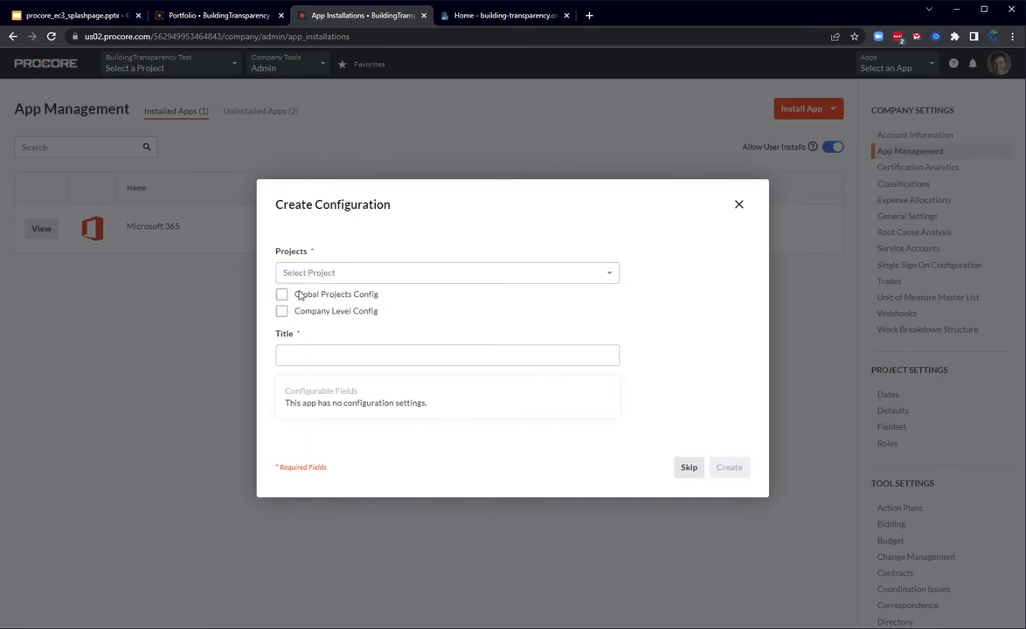
click(281, 294)
click(282, 300)
click(338, 343)
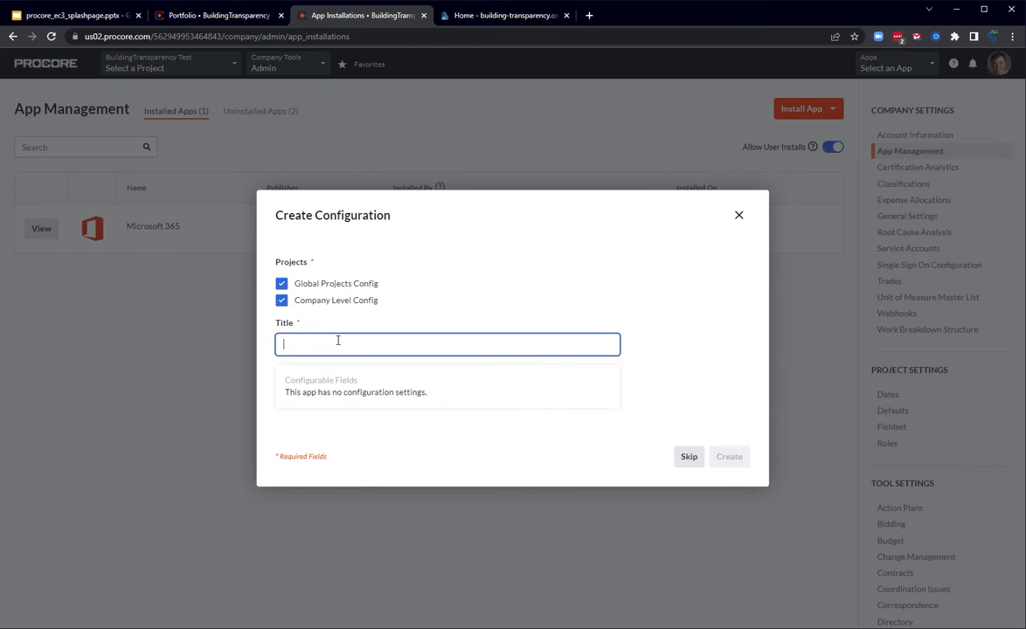
text(EC3 BuildingTranspare)
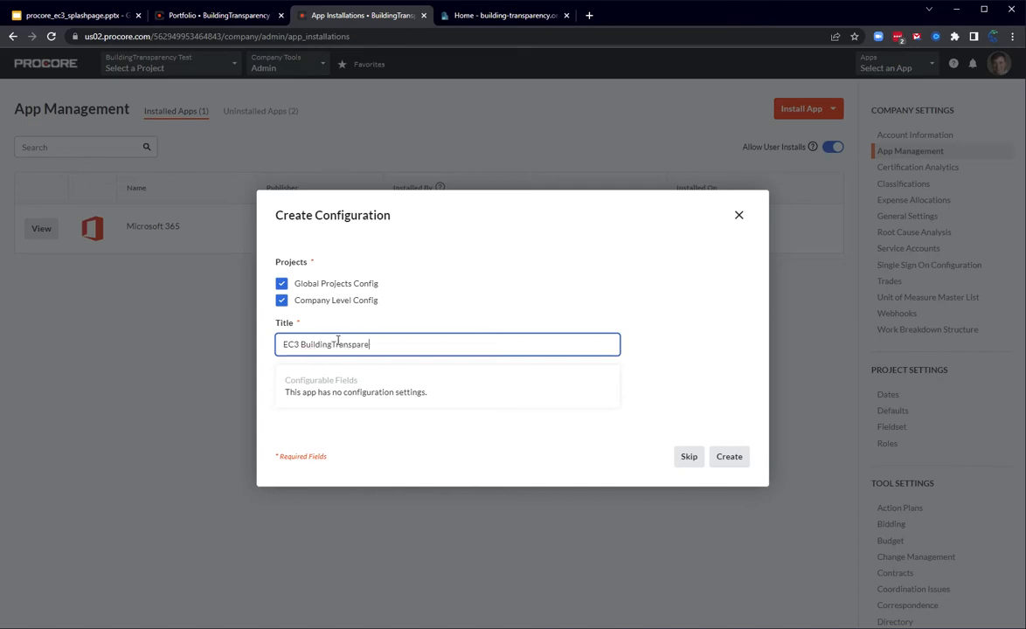
click(729, 458)
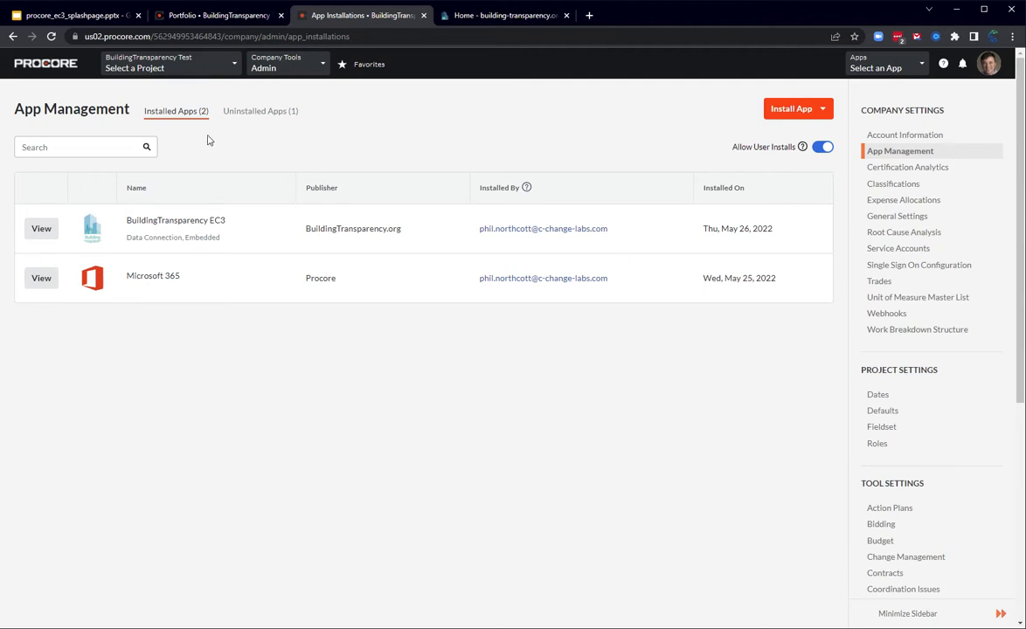
Step: Open the EC3 BuildingTransparency app within the Seattle Public Library (demo) project and sign in with the Procore login
click(34, 65)
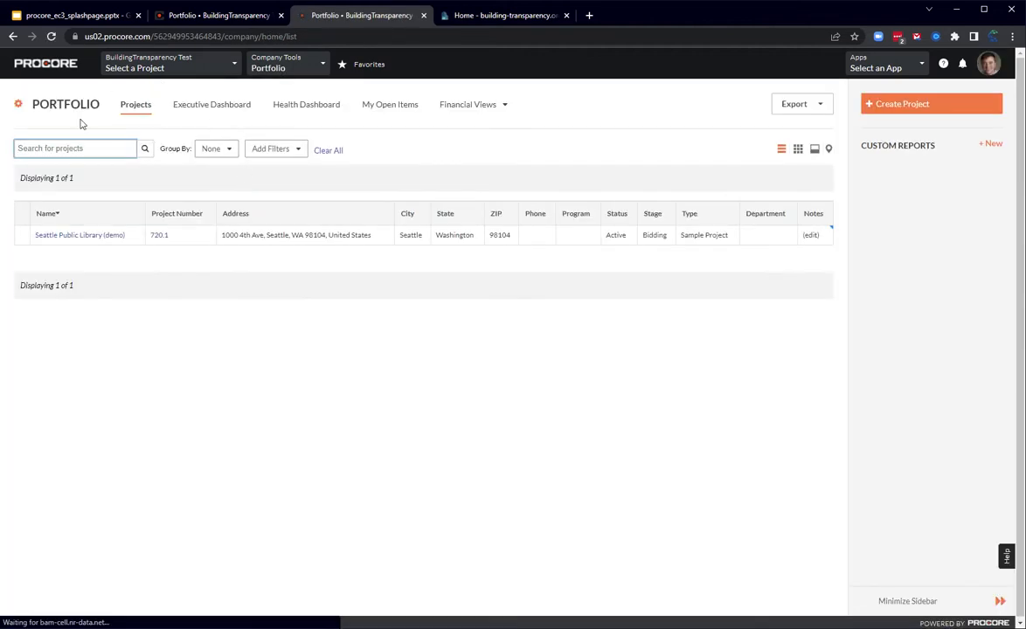
click(101, 236)
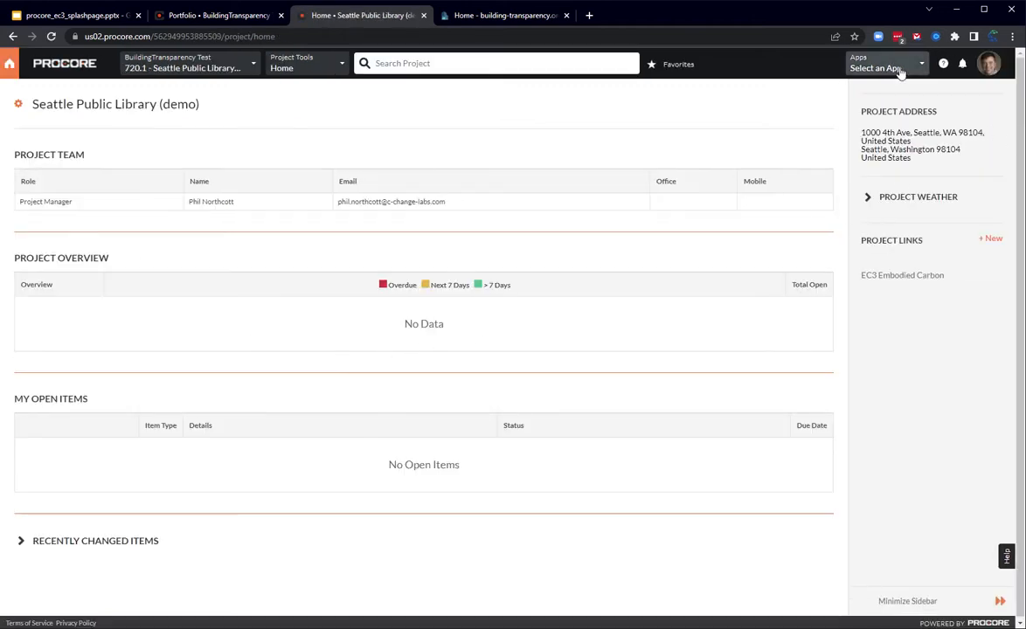
click(900, 70)
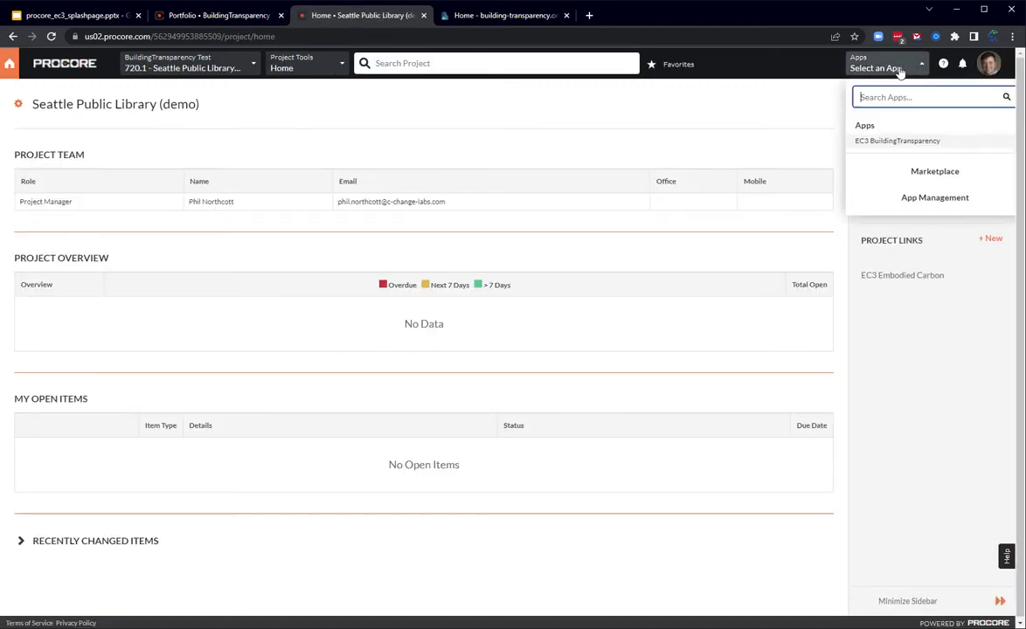
click(888, 143)
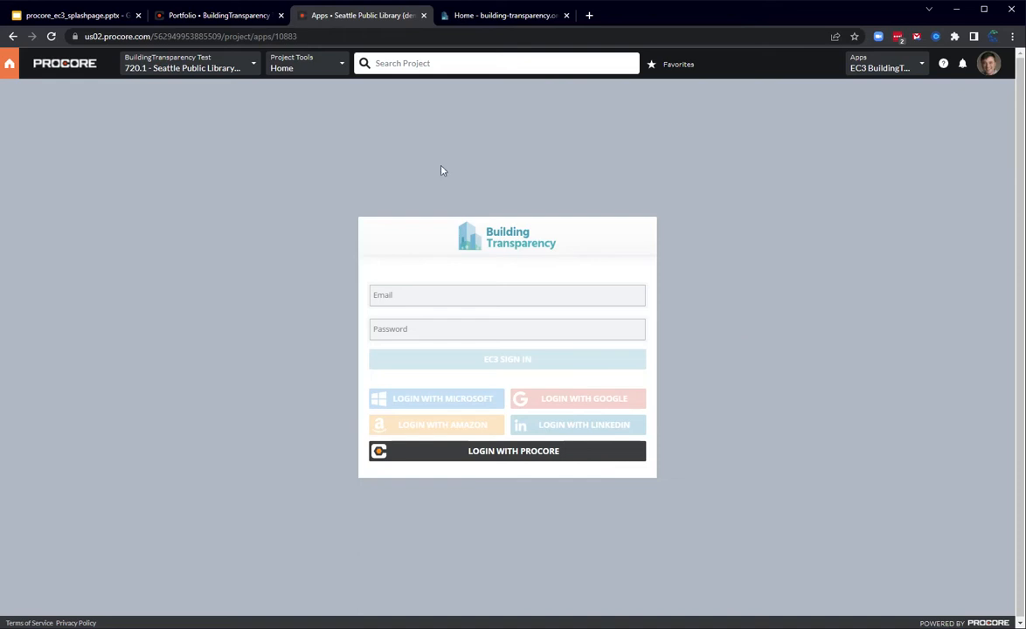
click(445, 453)
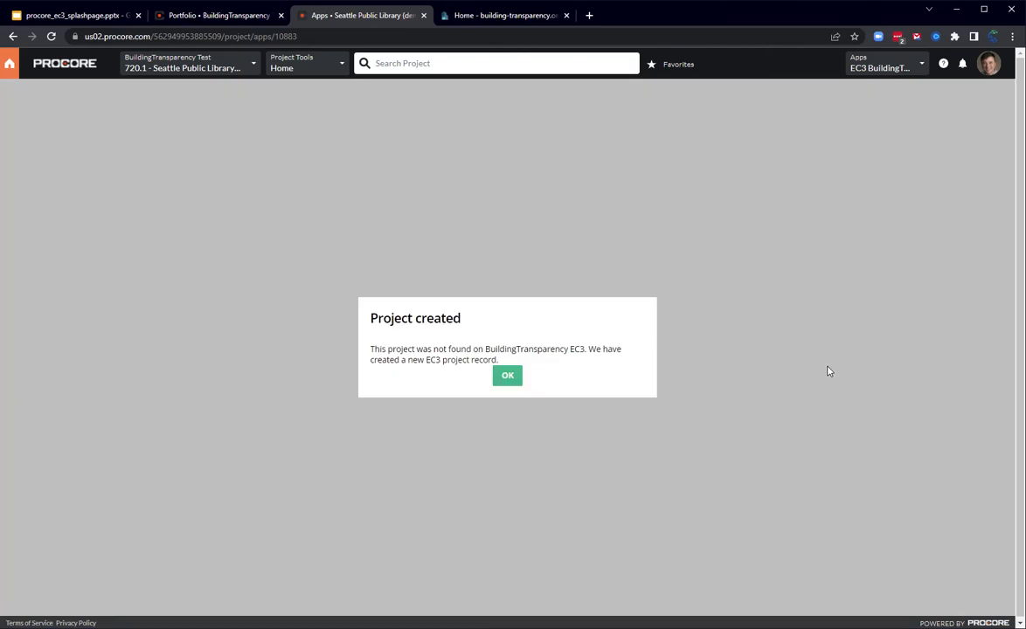
click(508, 376)
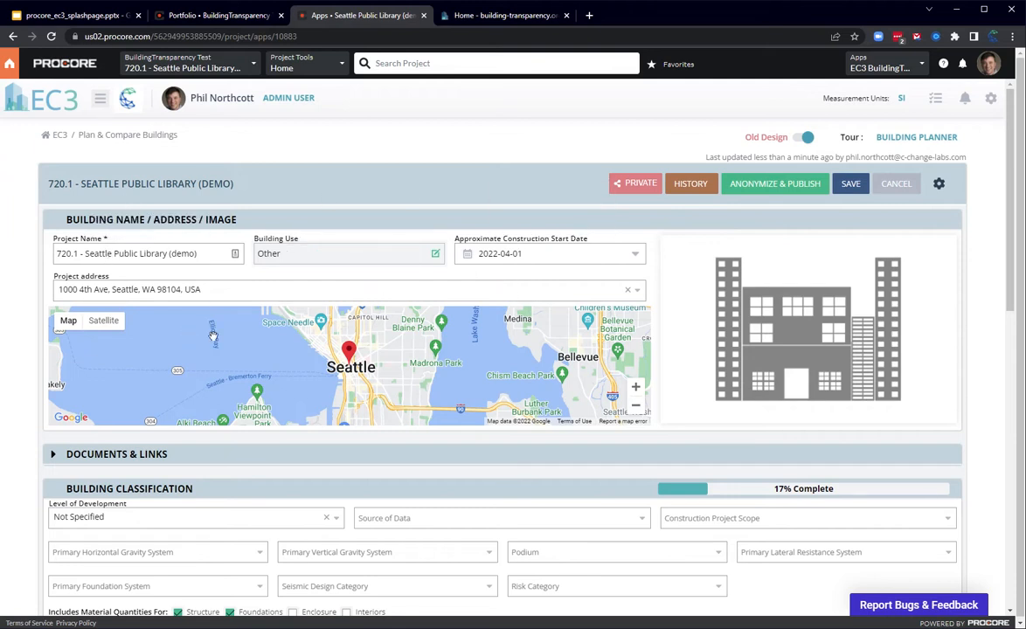
Step: Classify the building with level of development 200 : Schematic Design, data source Initial Estimates and construction project scope New
scroll(491, 340, down, 1)
scroll(503, 385, down, 3)
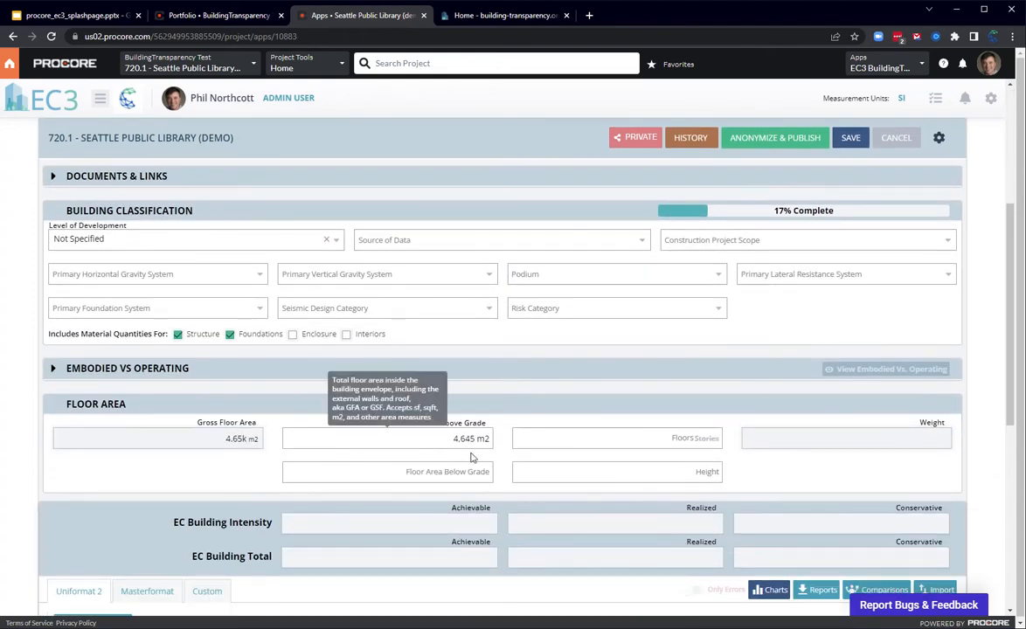
scroll(535, 472, up, 1)
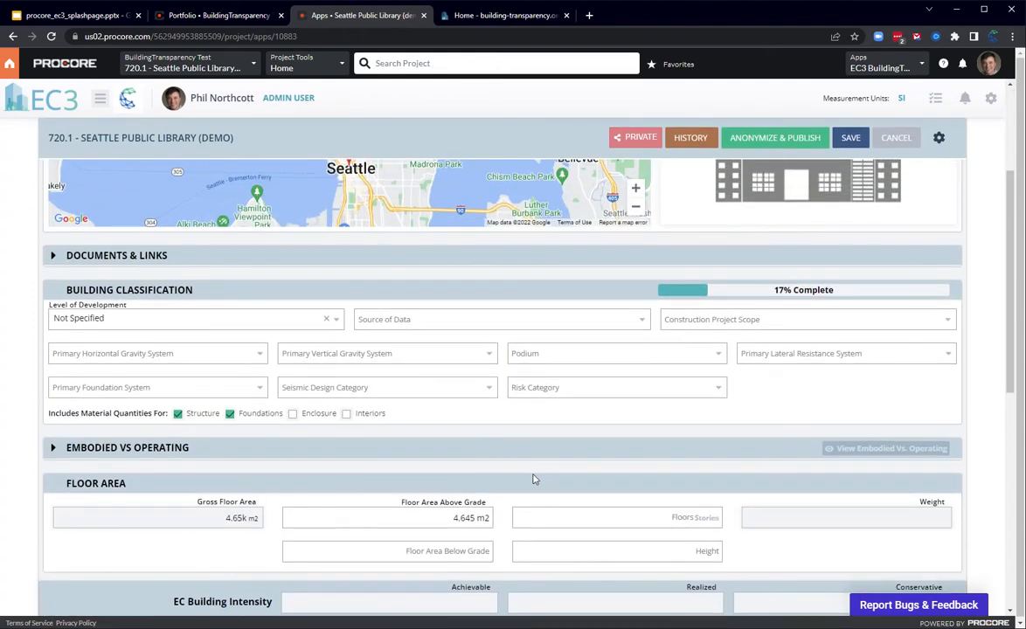
click(193, 321)
click(165, 375)
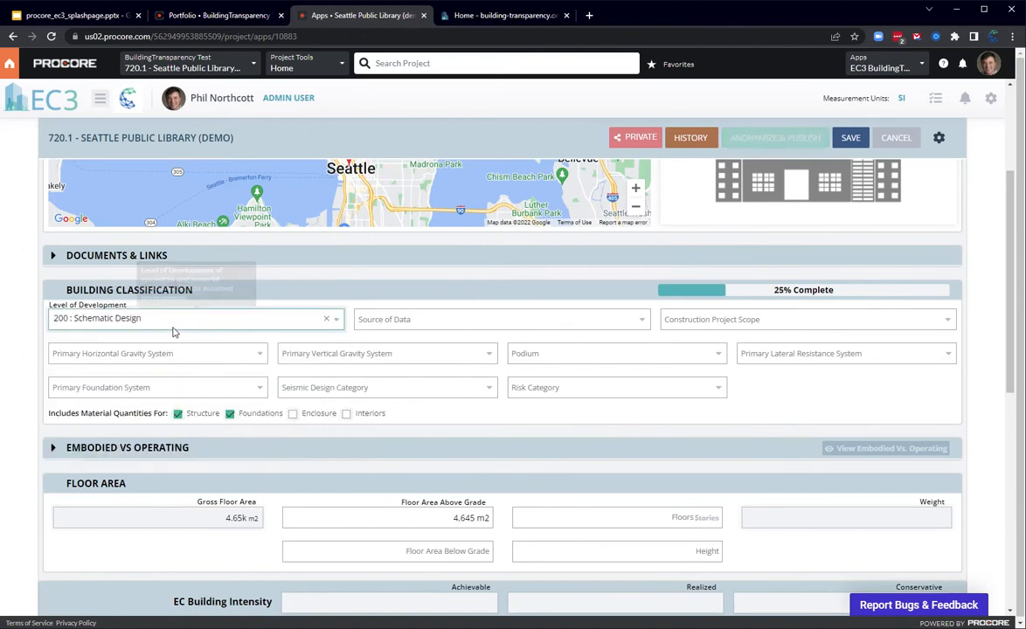
click(444, 322)
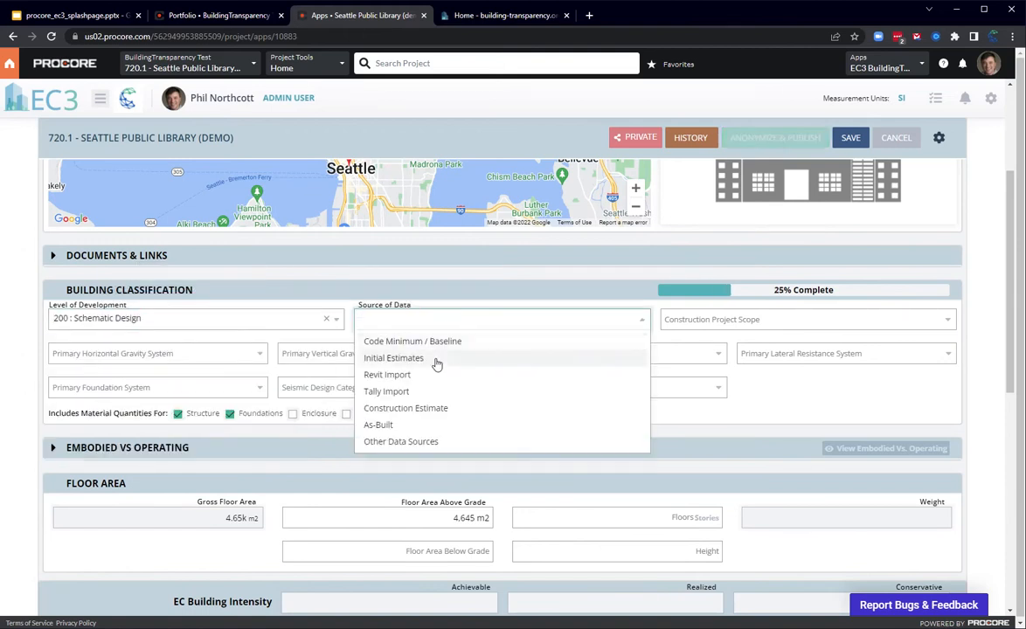
click(437, 358)
click(715, 322)
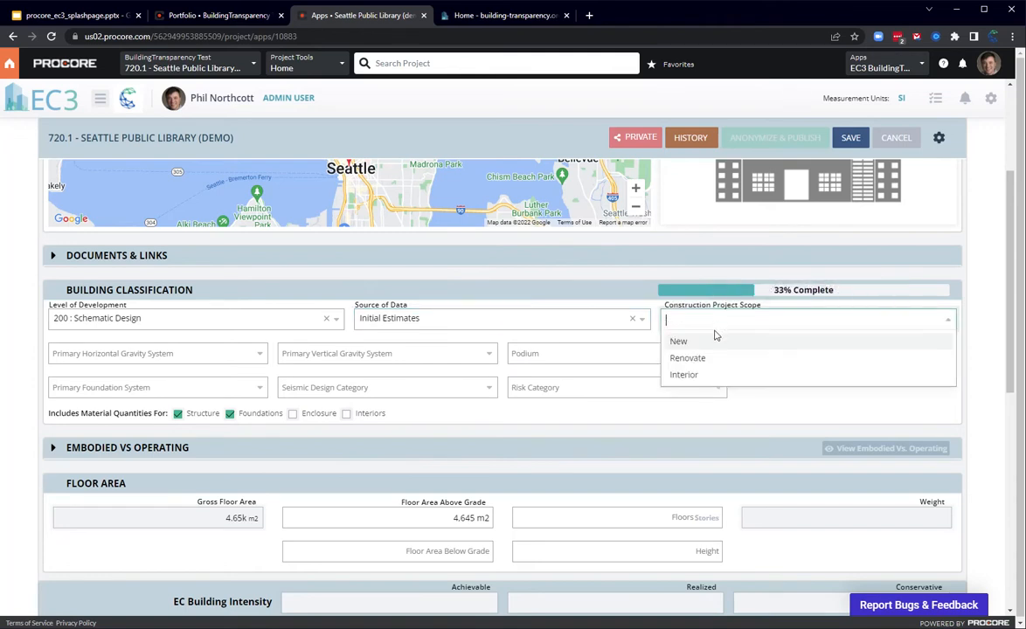
click(715, 341)
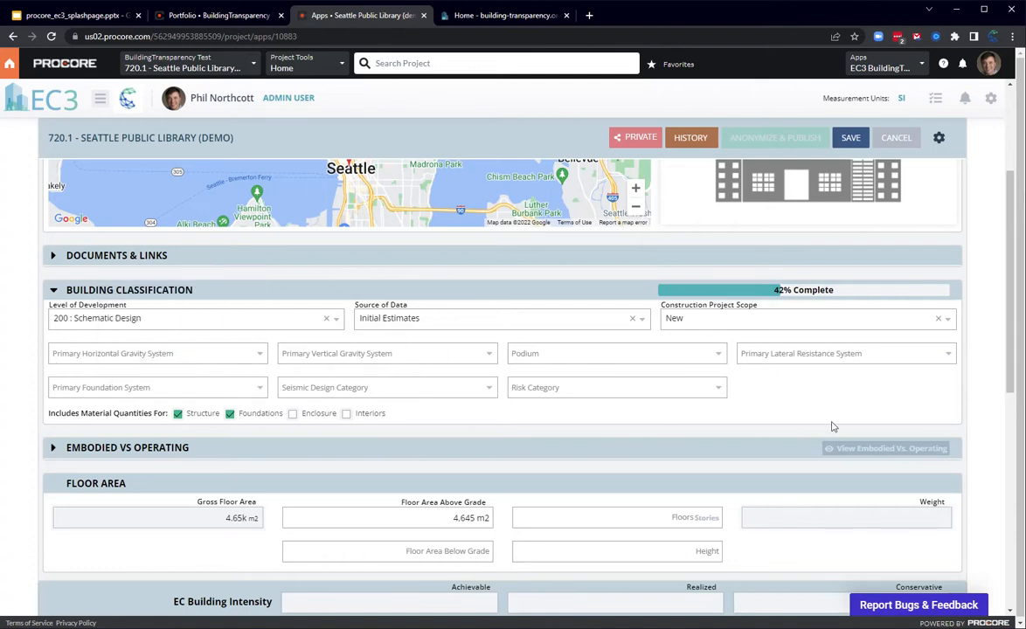
Step: Rename building element 1 under Foundations to "Foundation Slab" and add a second Foundations element named "Rebar"
scroll(798, 403, down, 2)
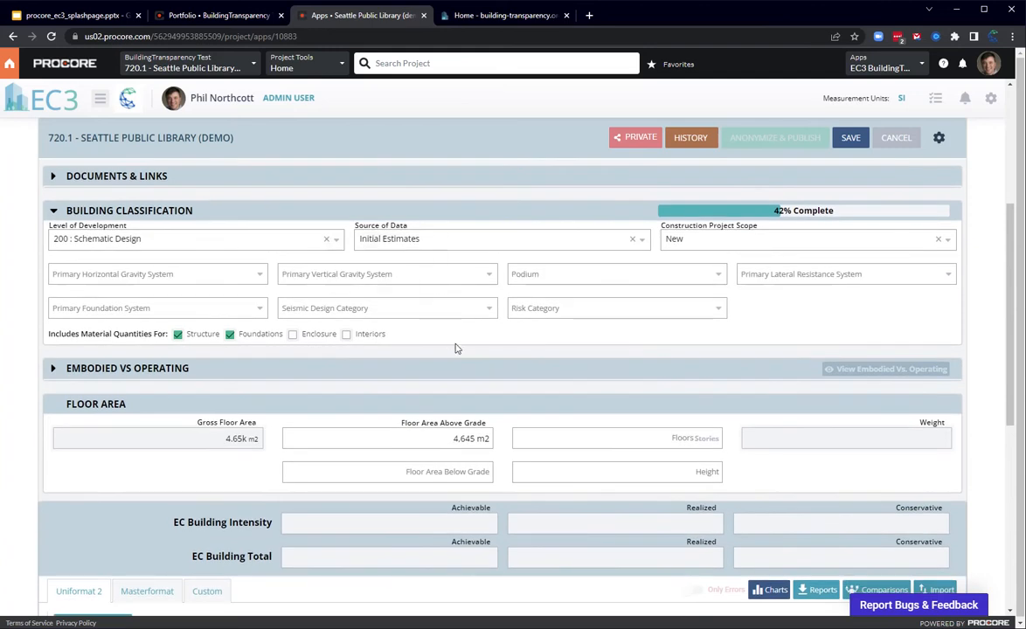
scroll(479, 359, down, 6)
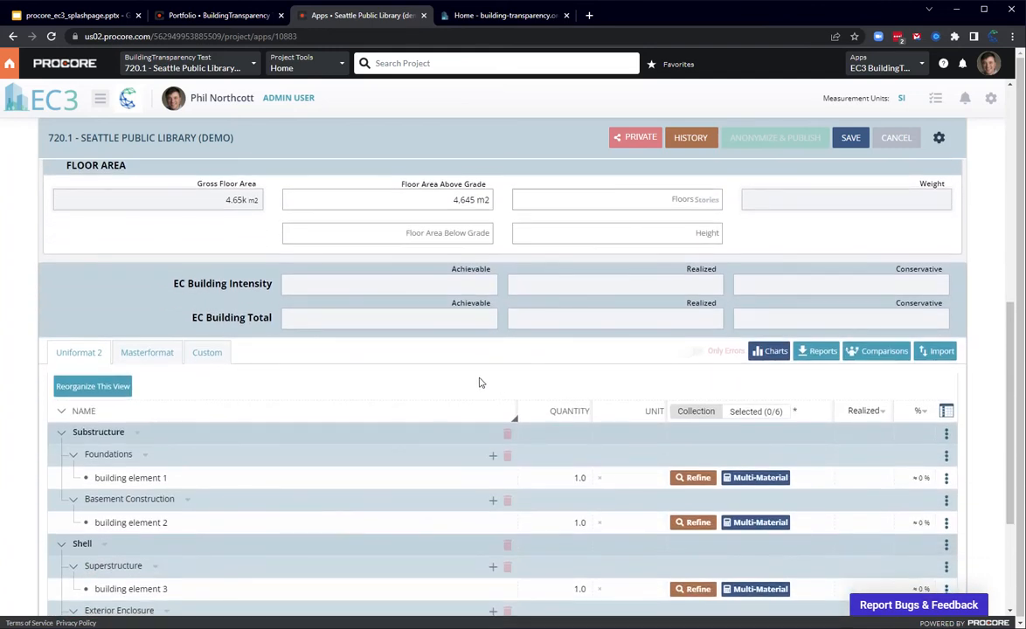
scroll(469, 384, down, 4)
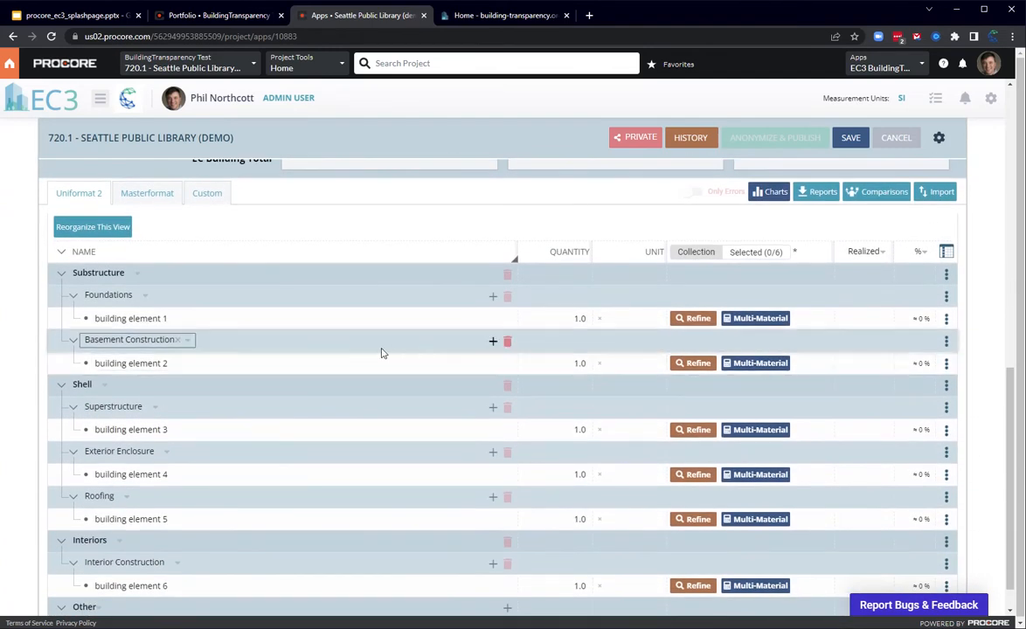
click(176, 317)
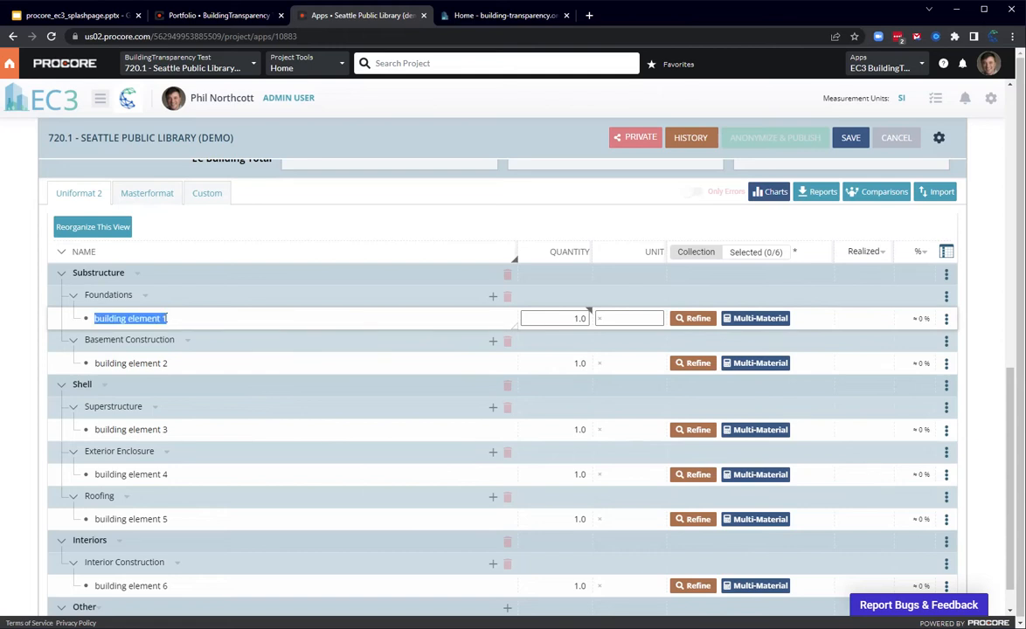
text(Foundation Slab)
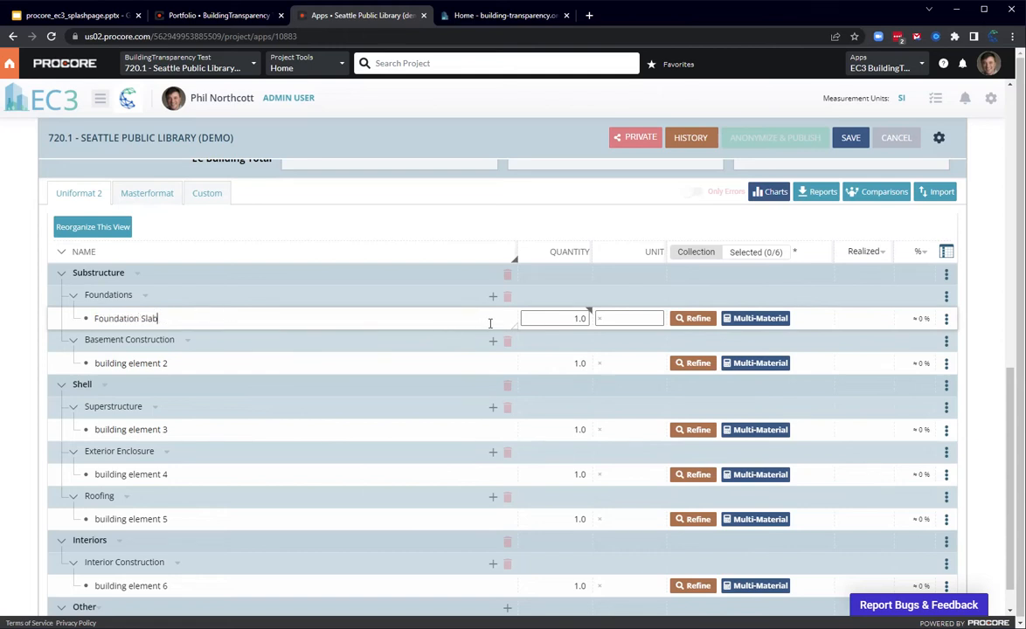
click(493, 295)
click(203, 342)
text(Rebar)
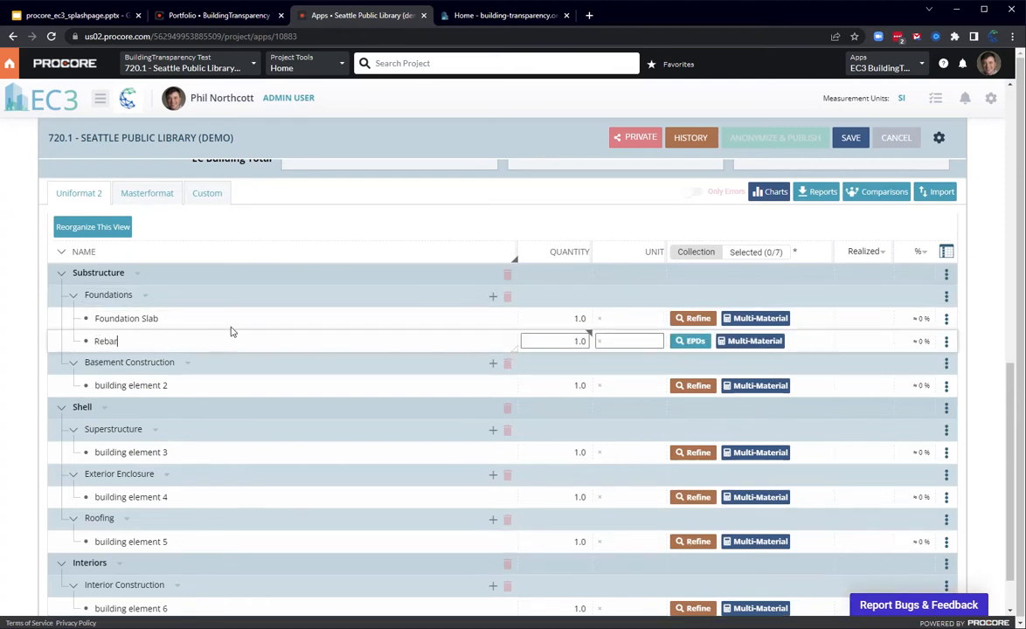
Step: Set the Foundation Slab quantity to 5,000 yd3 and the Rebar quantity to 10,000 lbs
click(566, 318)
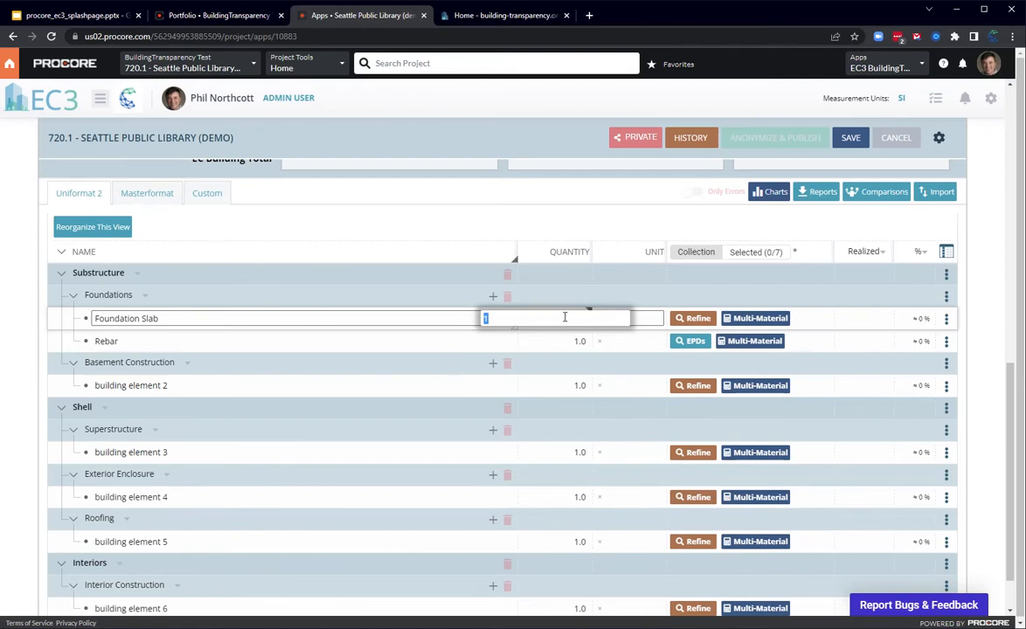
key(Tab)
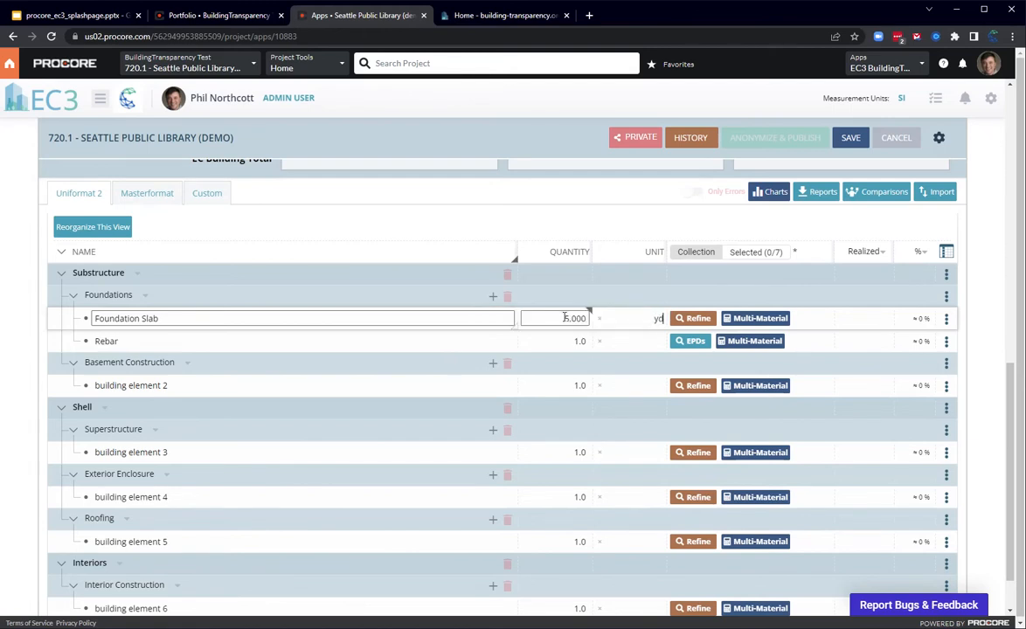
click(560, 341)
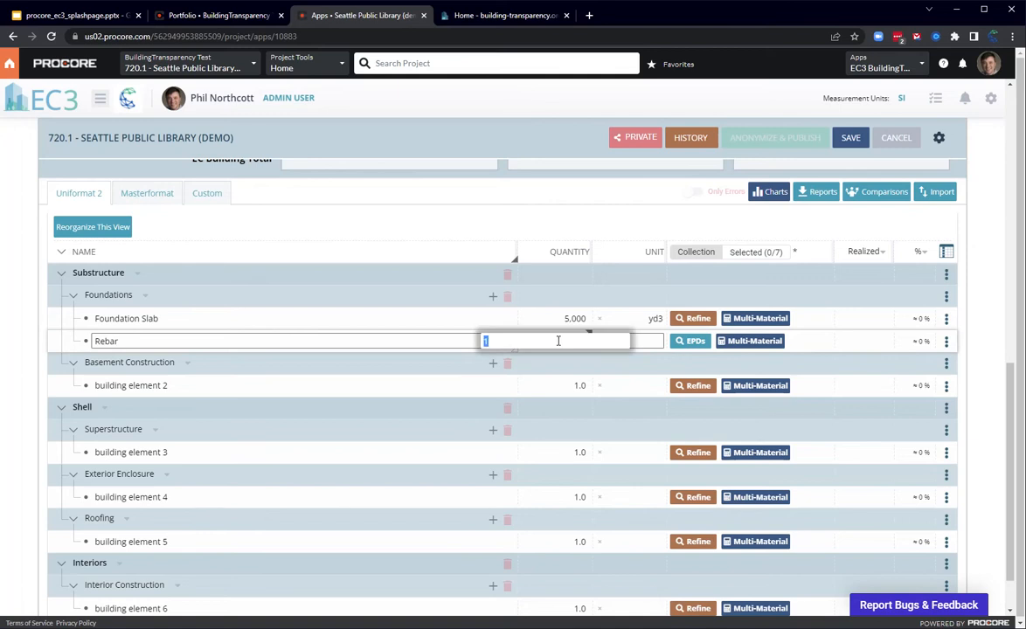
key(Tab)
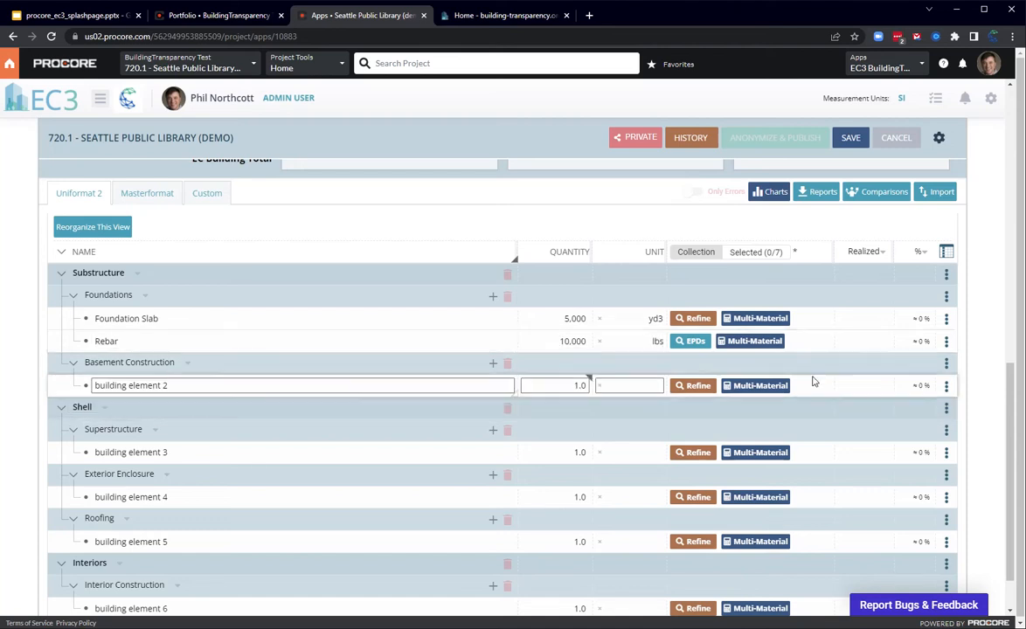
Step: Refine the Foundation Slab material to the Concrete ReadyMix category with a compressive strength of 3000 psi
click(698, 320)
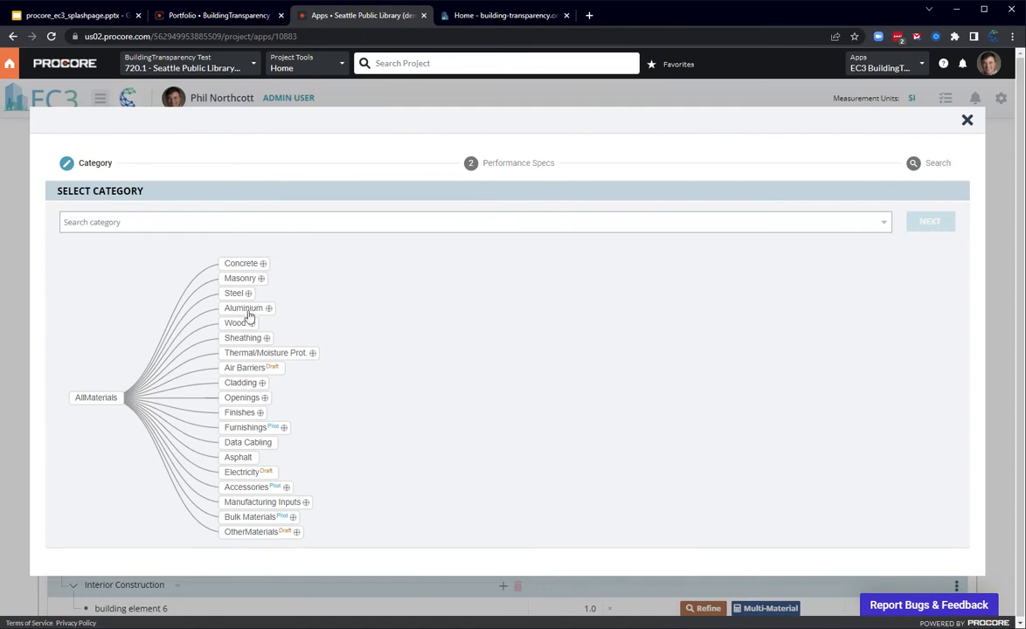
click(261, 263)
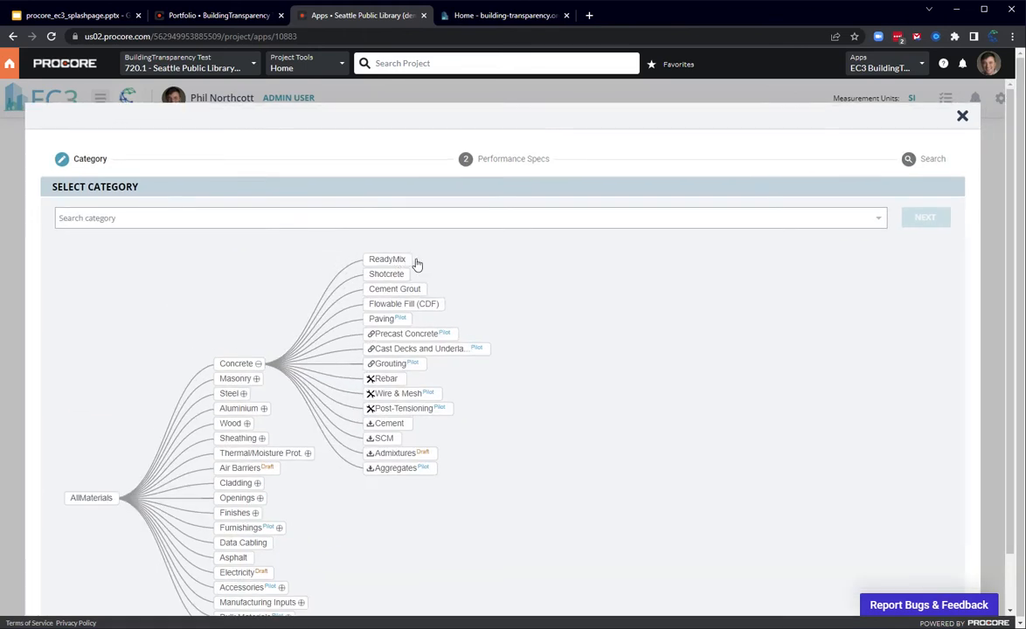
click(395, 260)
click(925, 219)
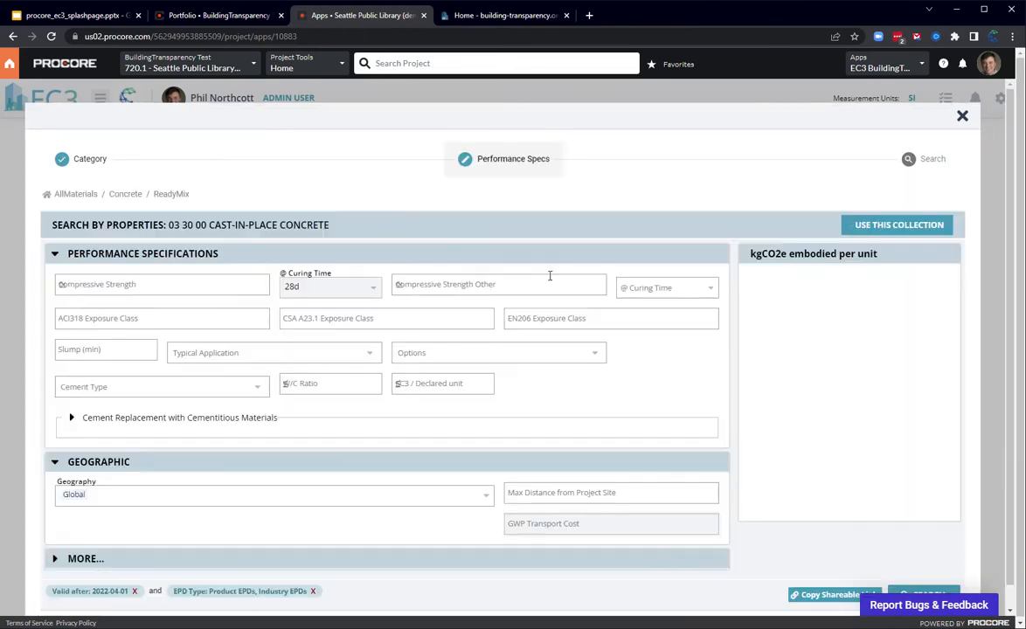
click(149, 284)
text(30)
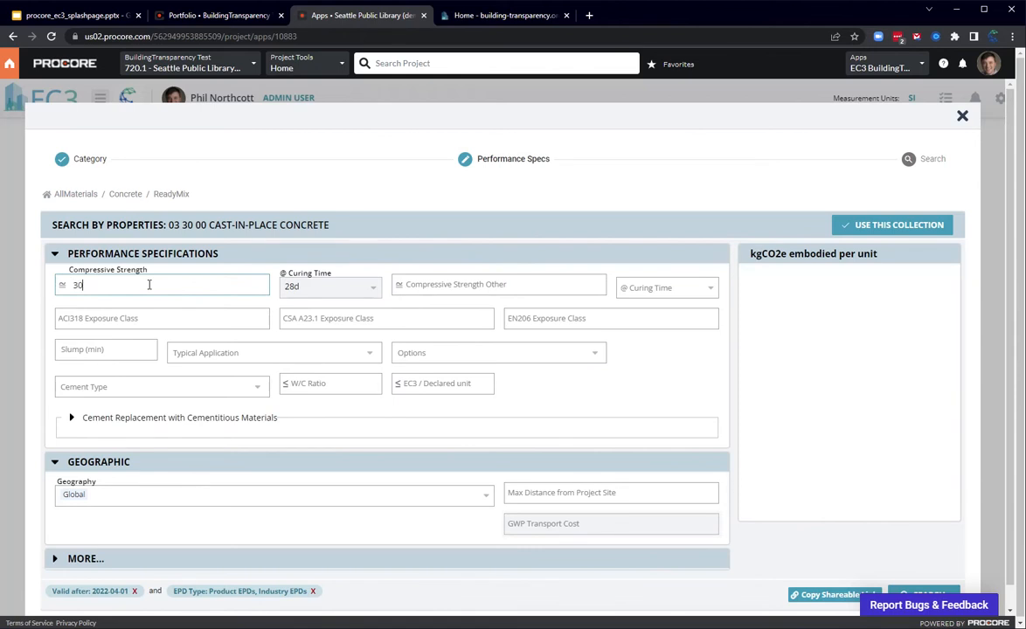
text(00 psi)
Step: Set the concrete's geography to California and search for matching EPDs
click(147, 496)
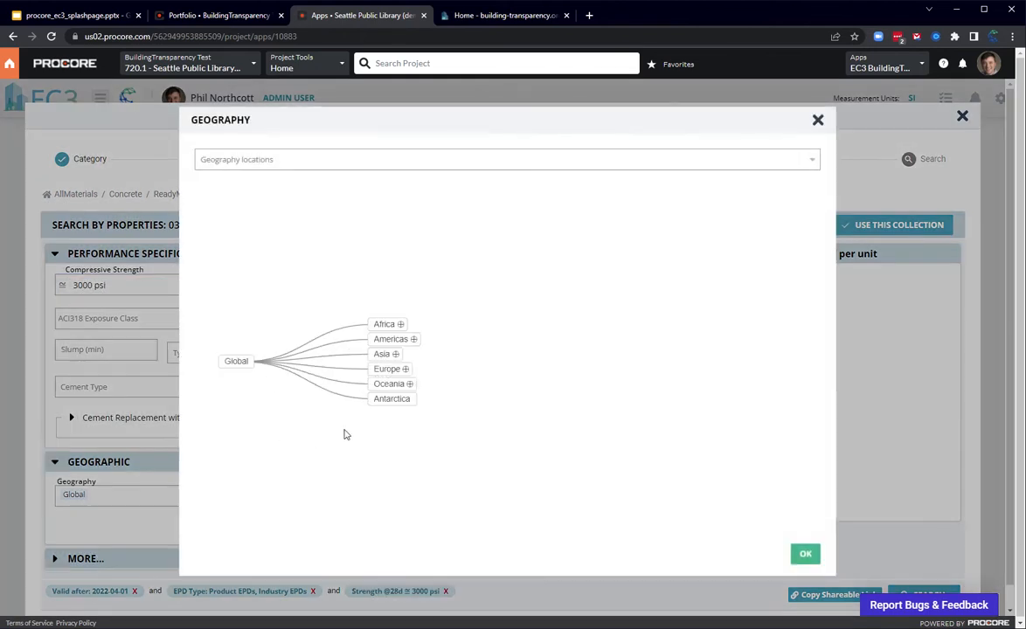
click(280, 162)
text(california)
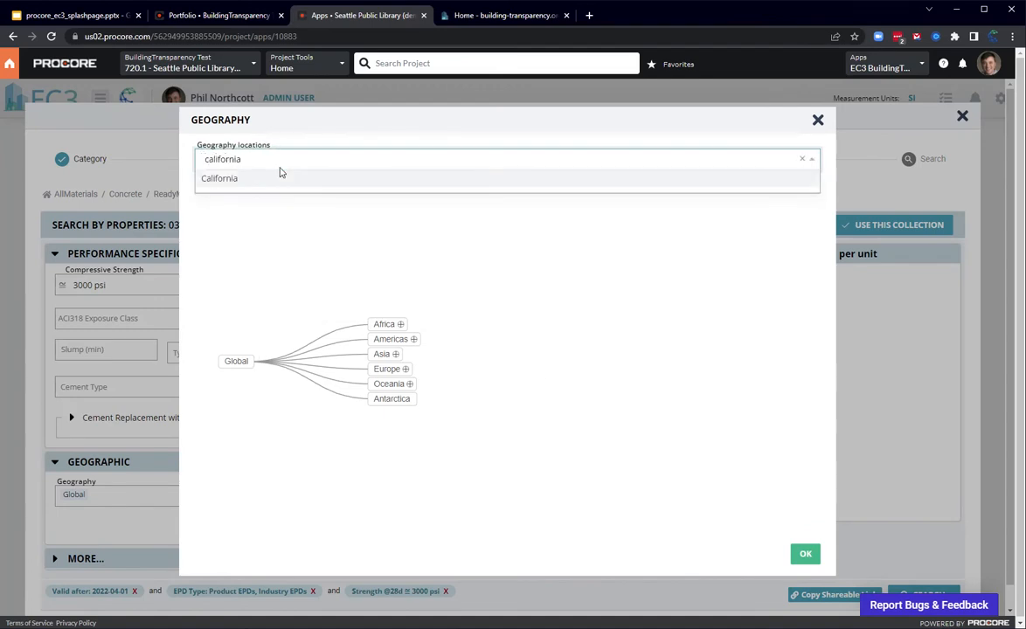
click(208, 180)
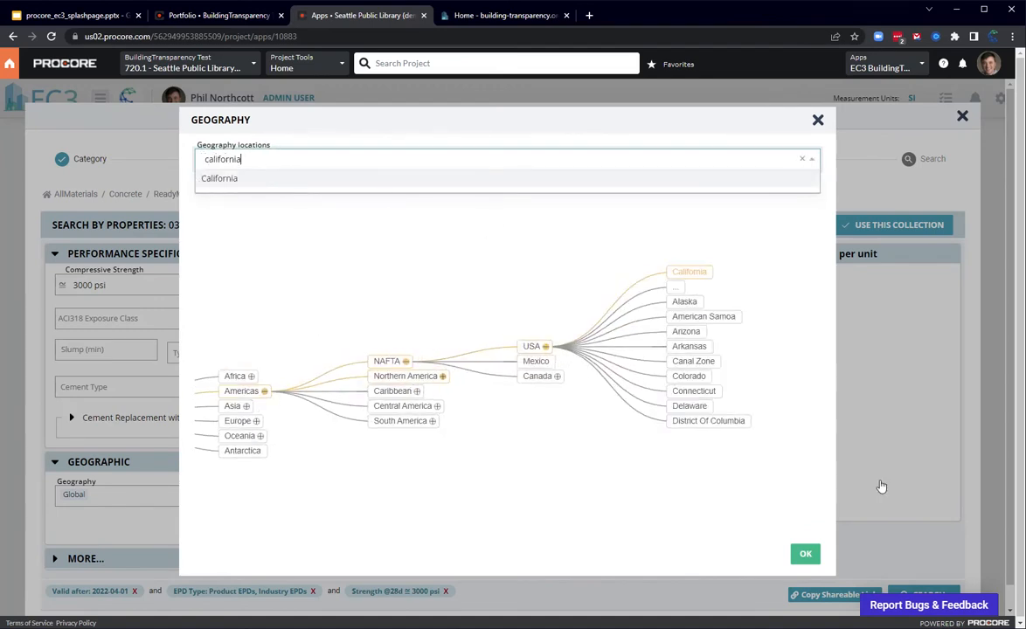
click(805, 554)
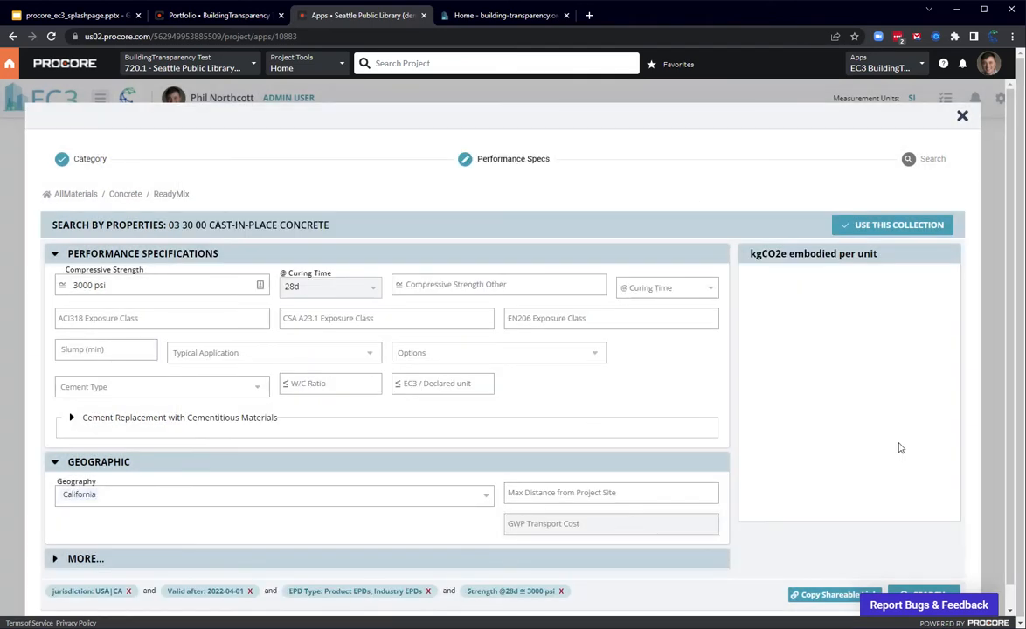
scroll(921, 556, down, 1)
click(915, 571)
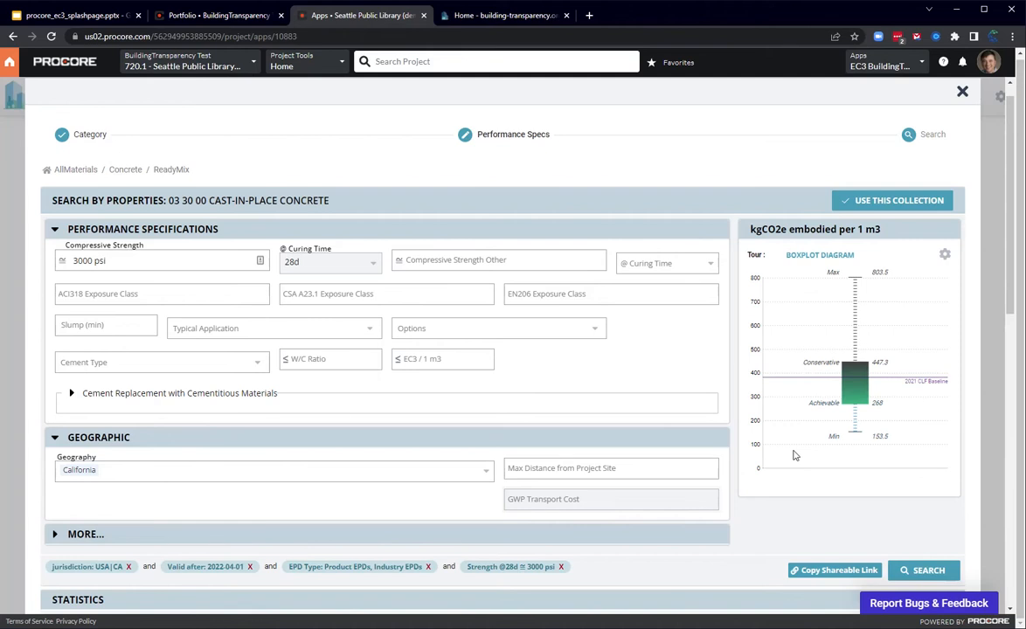
Step: Examine the California ReadyMix results, including the product EPD count and the achievable and conservative values in the embodied carbon boxplot
scroll(625, 337, down, 2)
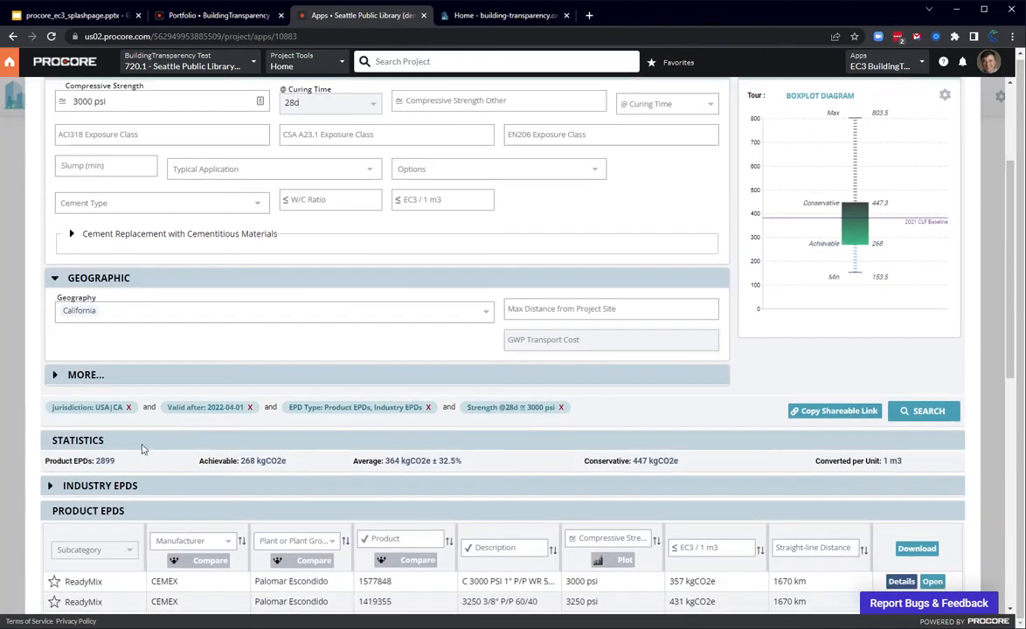
double_click(108, 460)
scroll(140, 479, up, 1)
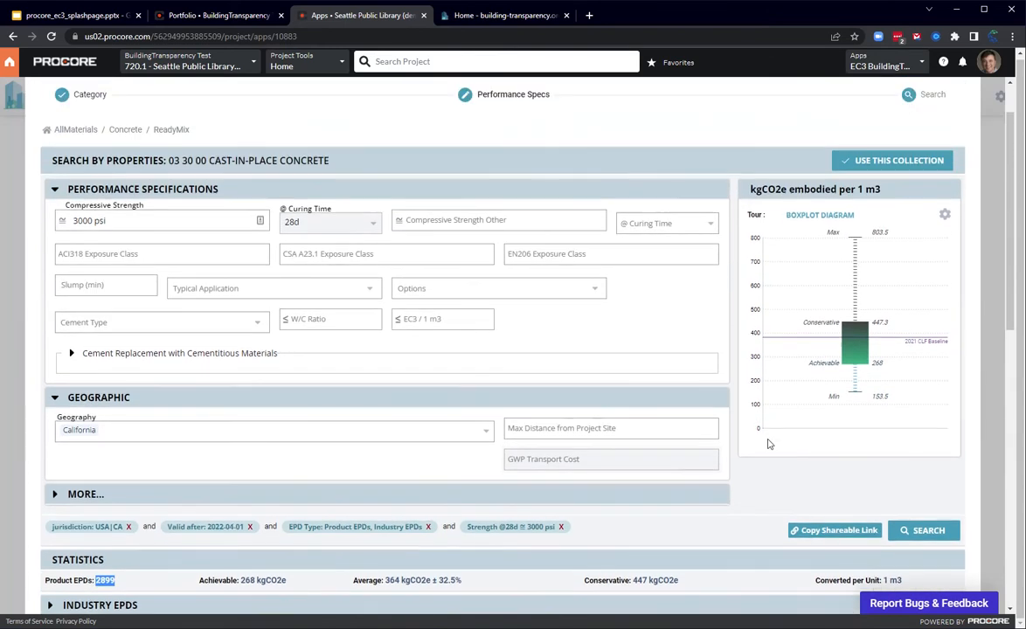
click(886, 458)
mouse_move(881, 370)
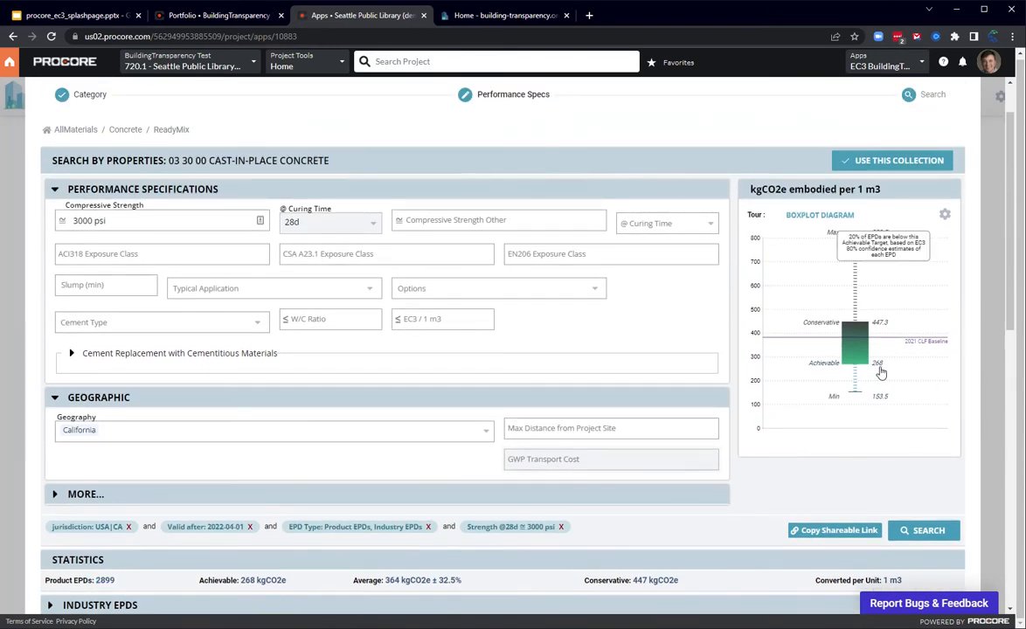
mouse_move(880, 329)
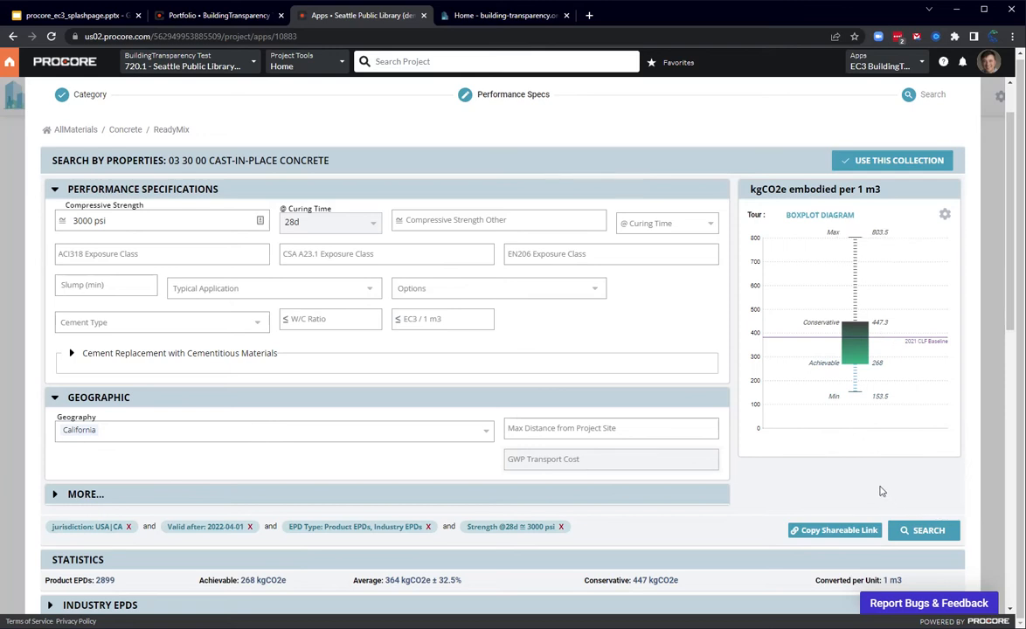
scroll(687, 400, down, 3)
scroll(820, 301, up, 2)
scroll(820, 302, up, 2)
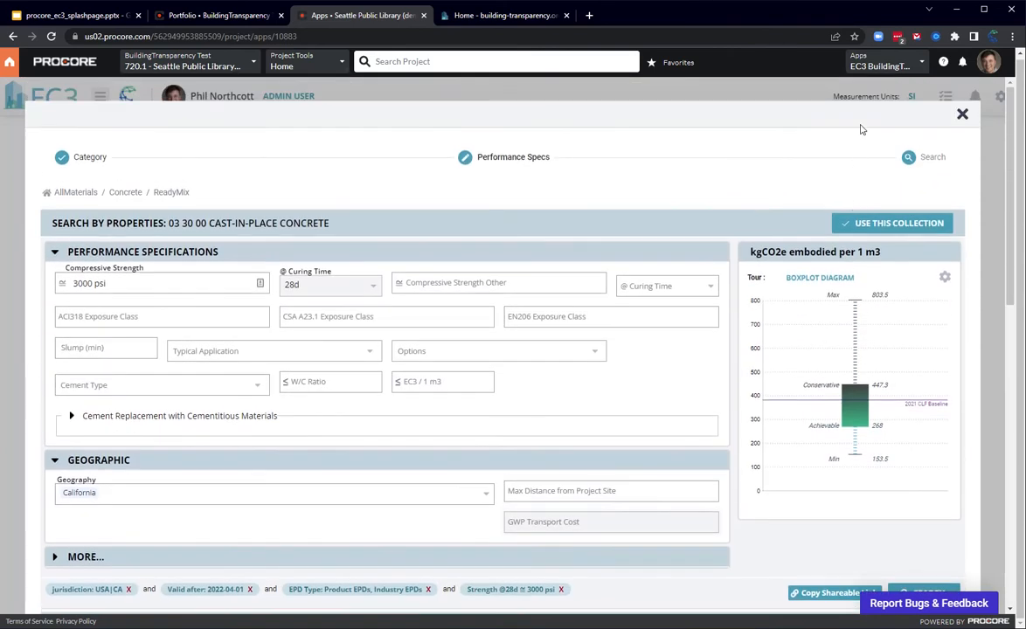
Step: Mark the CEMEX Palomar Escondido product 3000 PSI C MR as selected and apply the collection to the Foundation Slab
scroll(779, 414, down, 3)
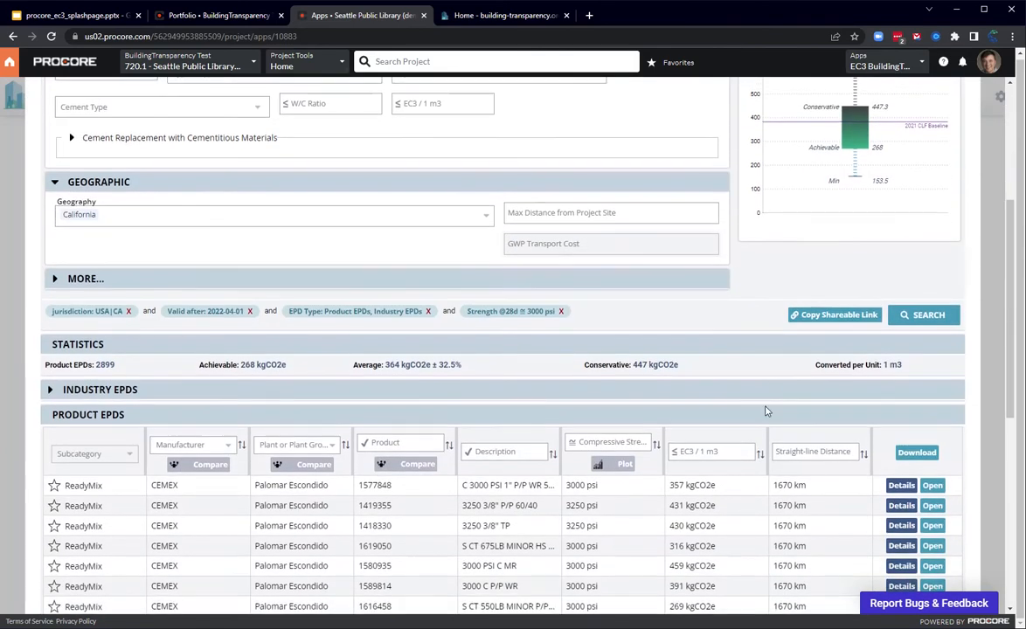
click(63, 562)
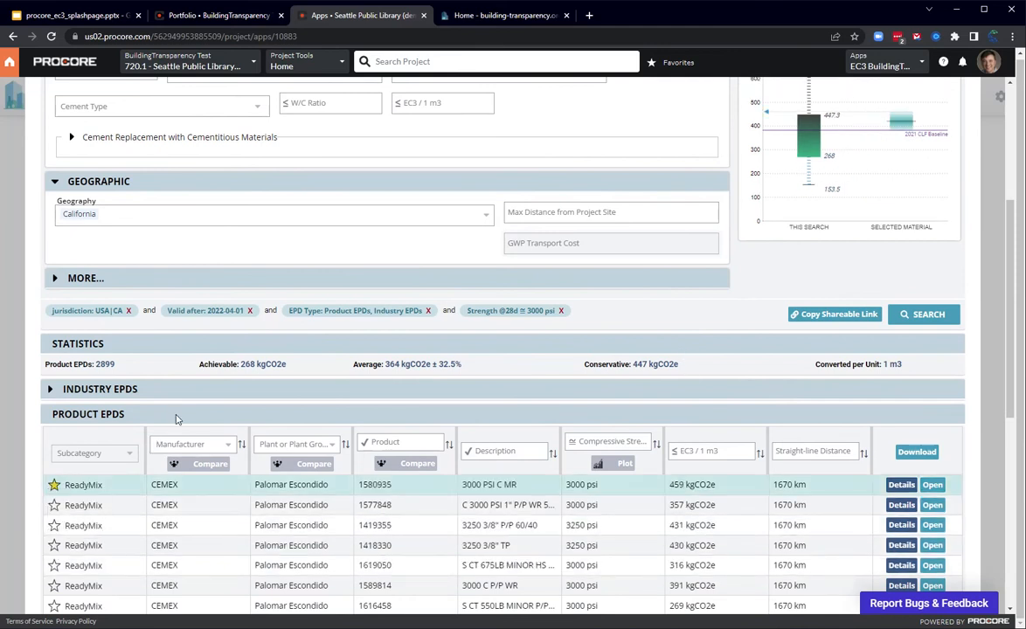
scroll(793, 344, up, 2)
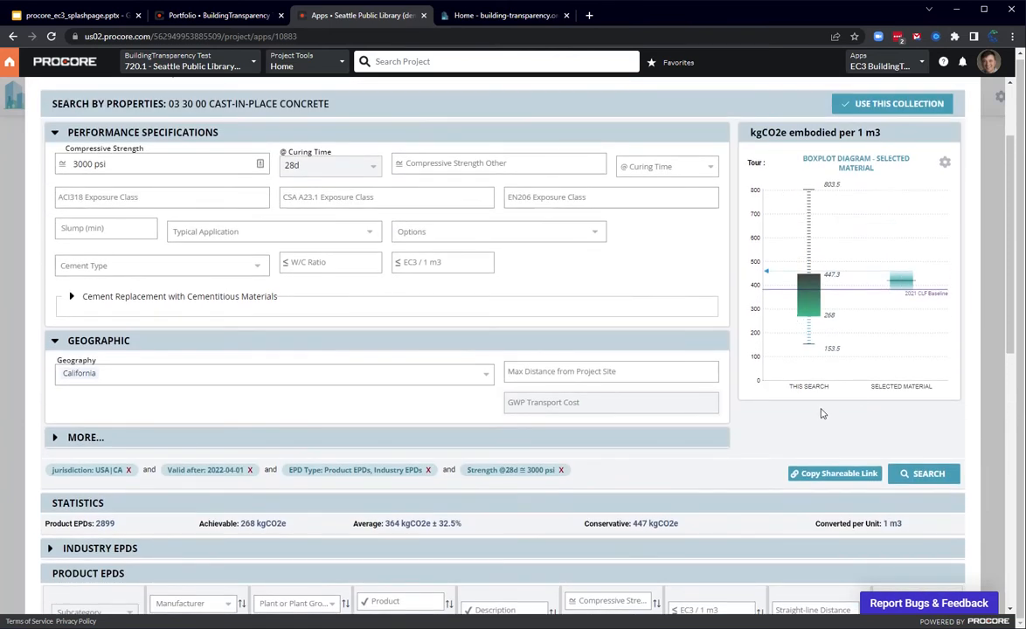
scroll(736, 450, up, 2)
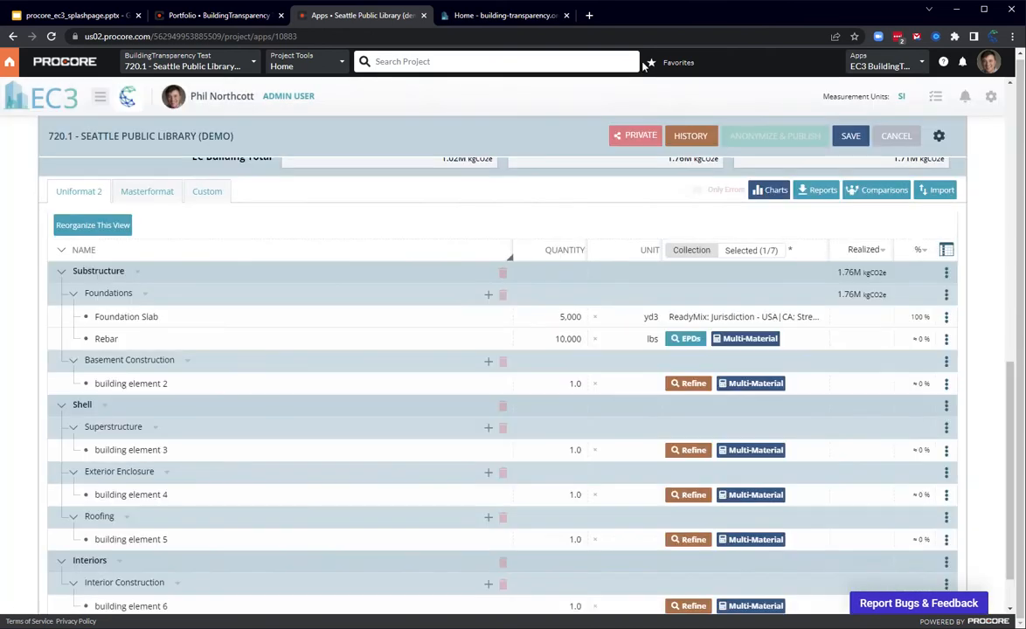
Step: Start an EPD search for the Rebar element using the Rebar category under Concrete
click(106, 339)
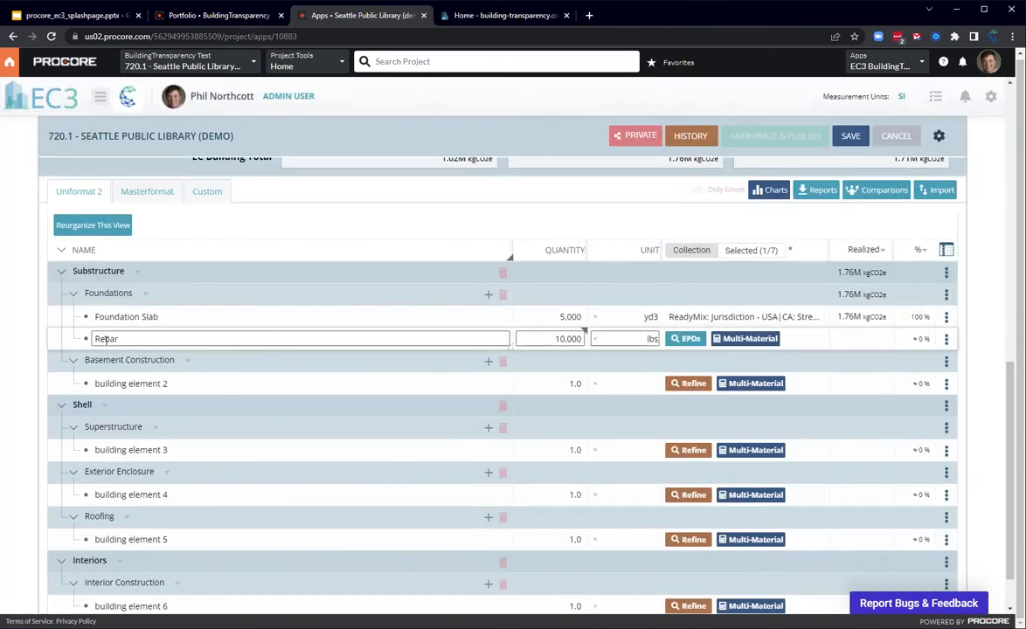
click(687, 338)
click(232, 229)
text(rebar)
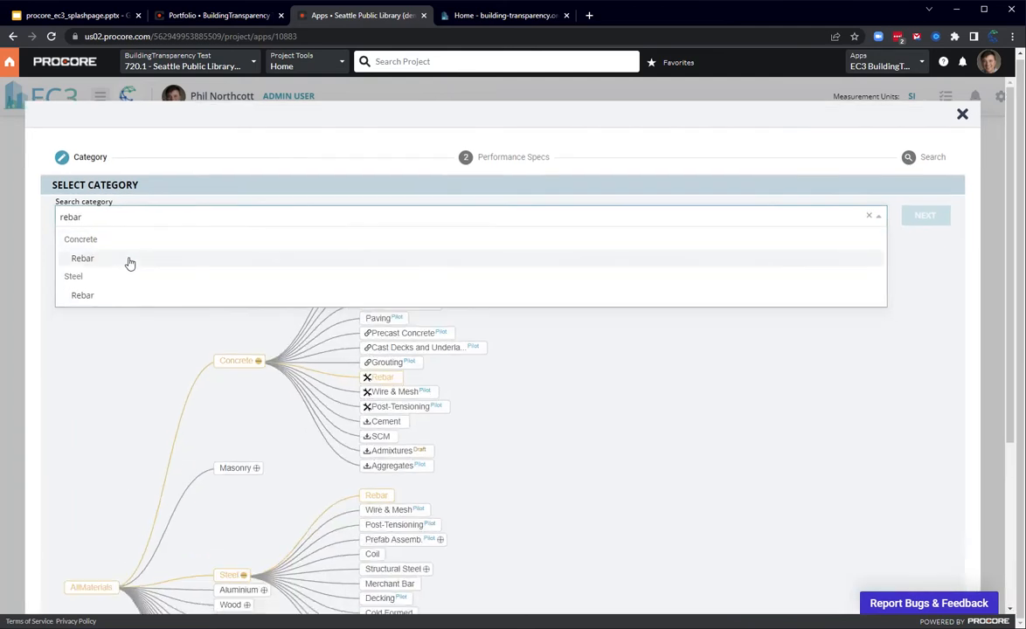
key(Return)
click(925, 215)
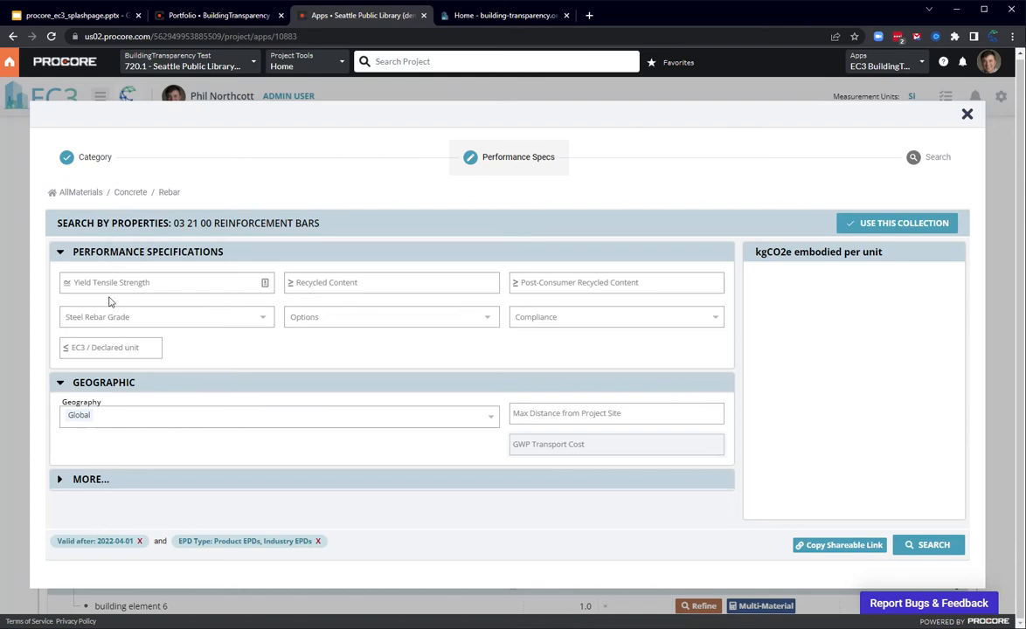
Step: Set the rebar's geography to USA and search for matching EPDs
click(246, 421)
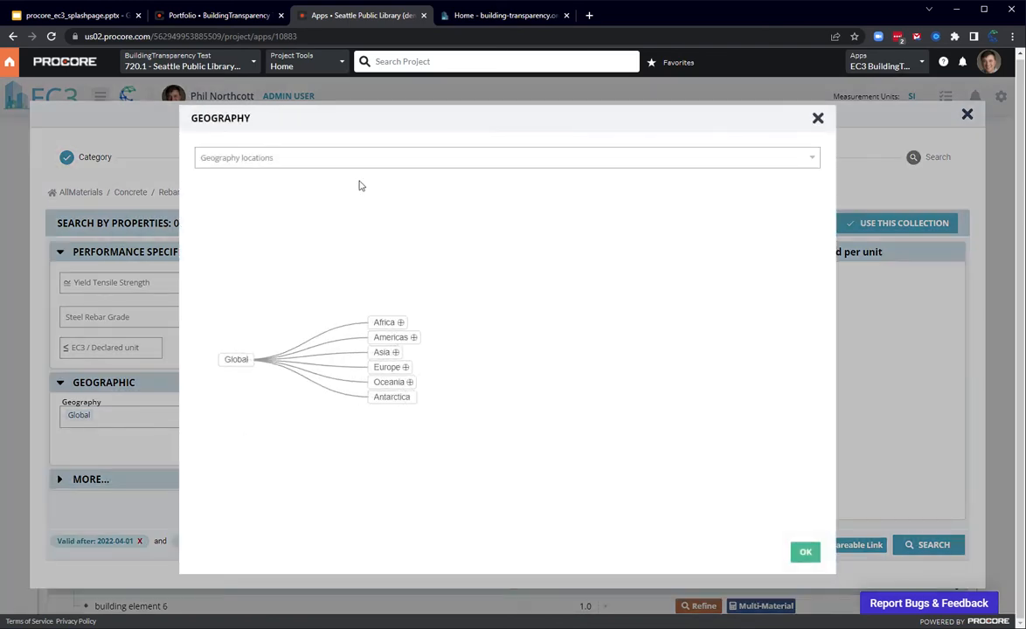
click(339, 163)
text(usa)
click(323, 178)
click(798, 349)
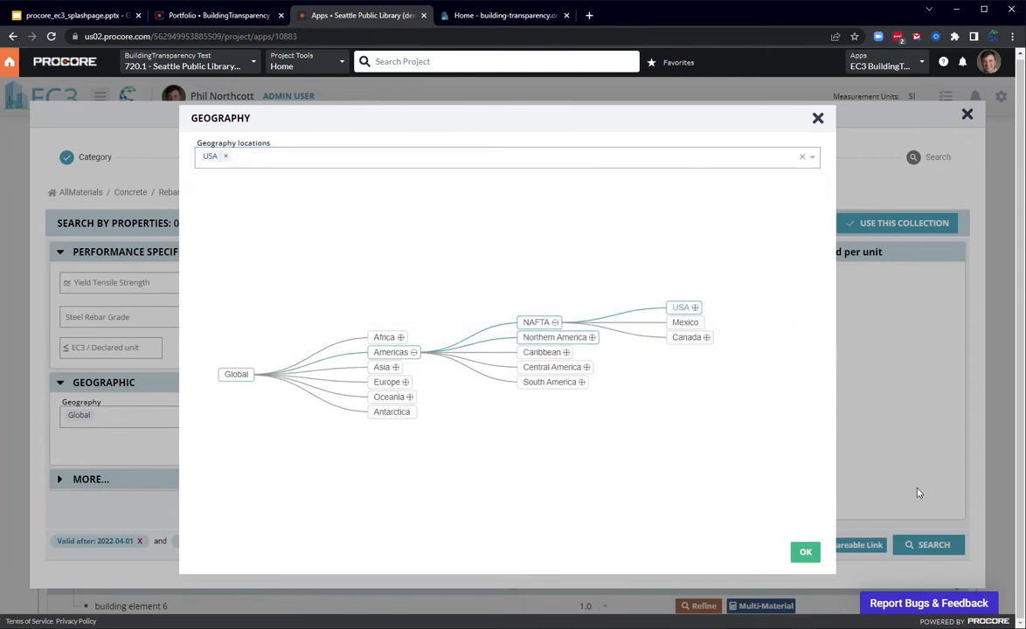
click(805, 552)
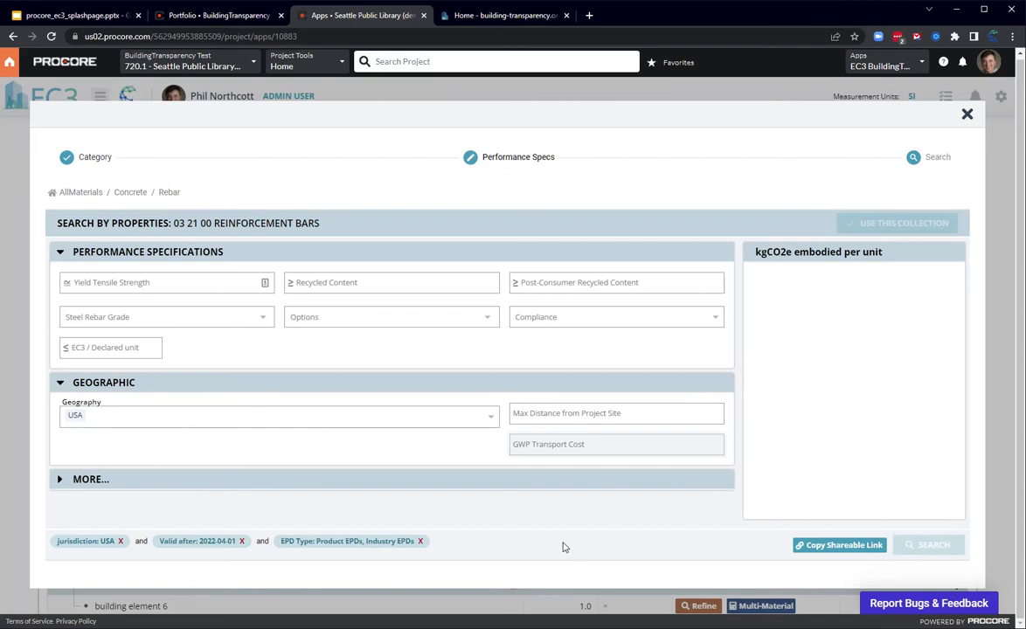
Step: Mark the second Nucor Steel Auburn reinforcing bar EPD as selected and apply the collection to the Rebar element
scroll(576, 525, down, 2)
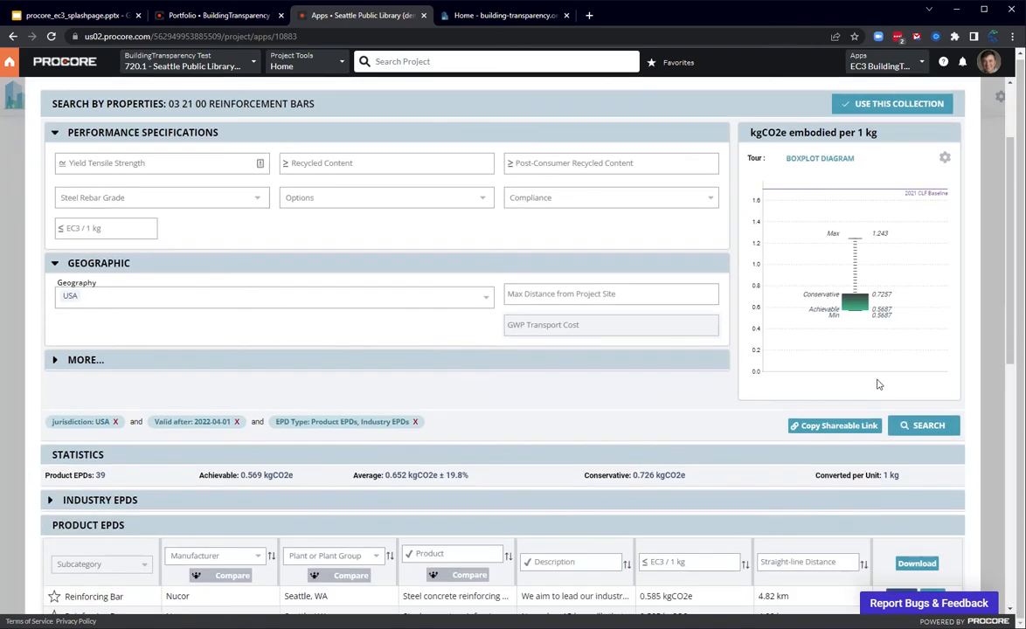
scroll(577, 381, down, 6)
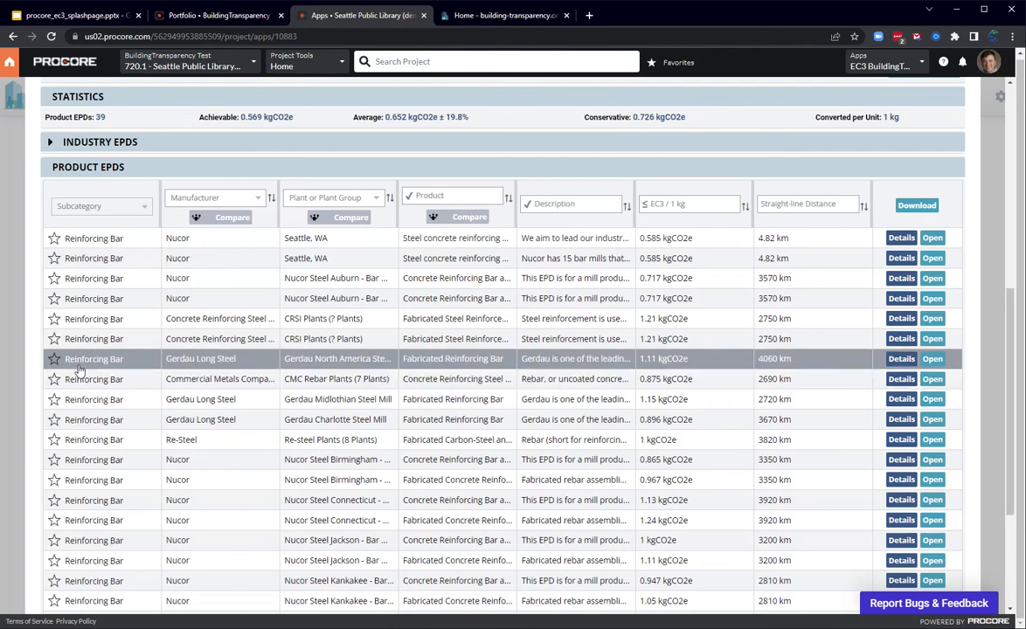
click(54, 299)
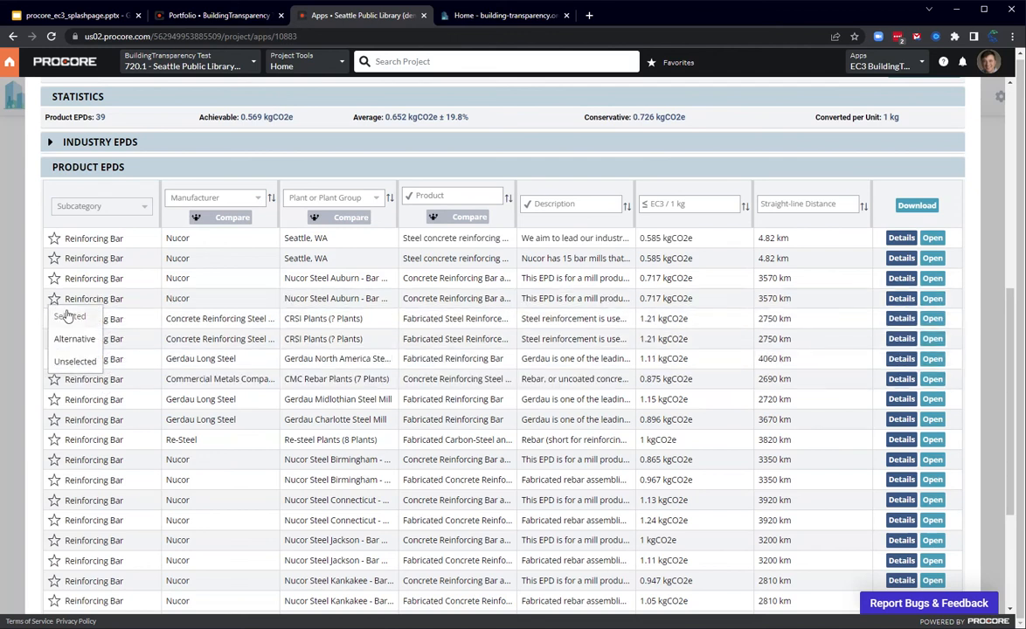
scroll(554, 374, up, 8)
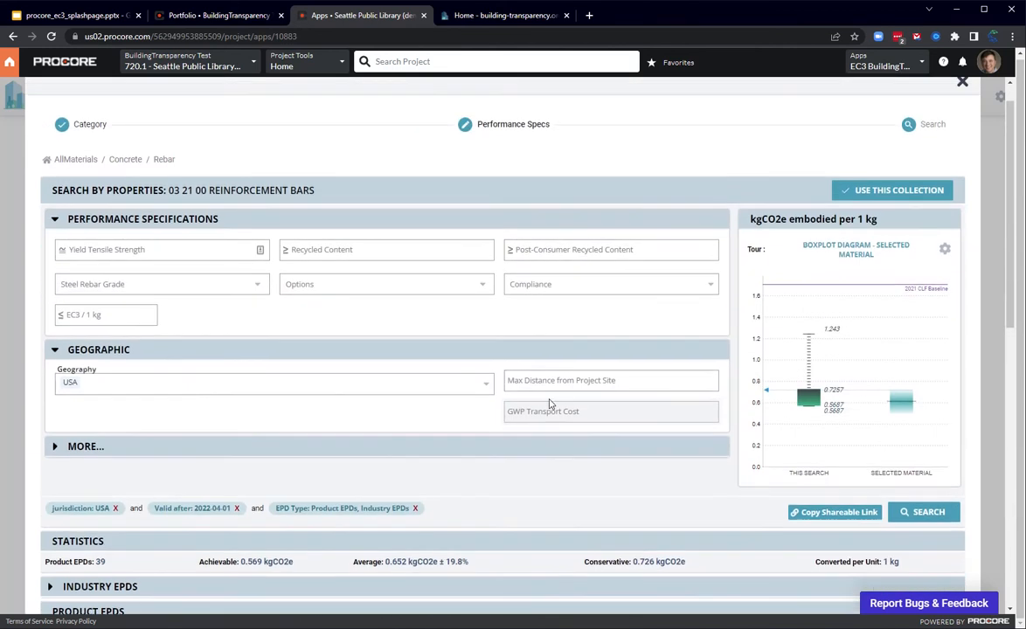
click(918, 232)
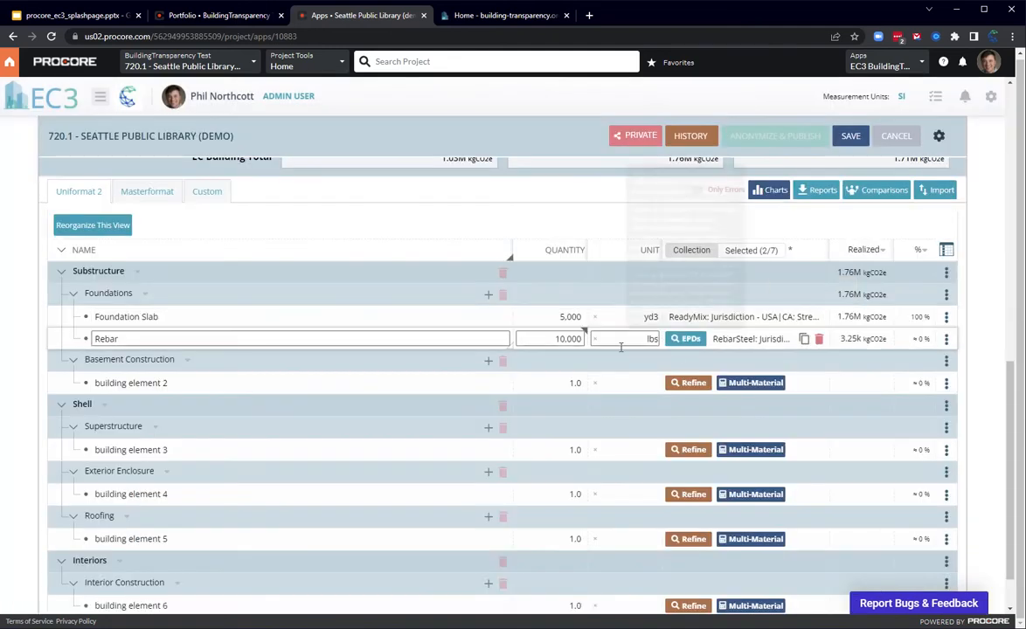
Step: Rename building element 6 under Interior Construction to "Carpet"
scroll(323, 290, down, 2)
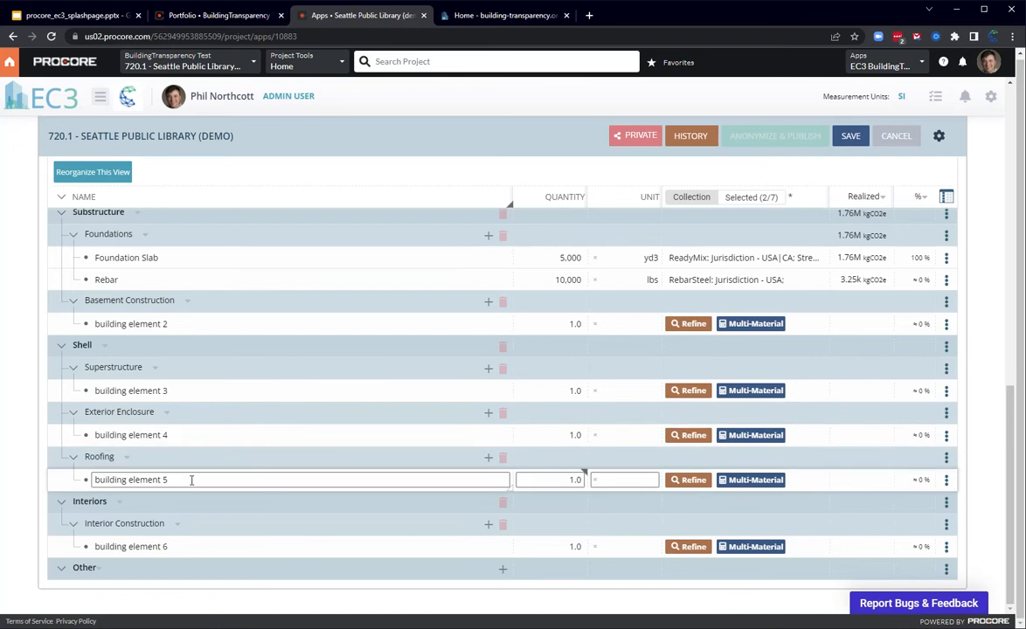
click(206, 547)
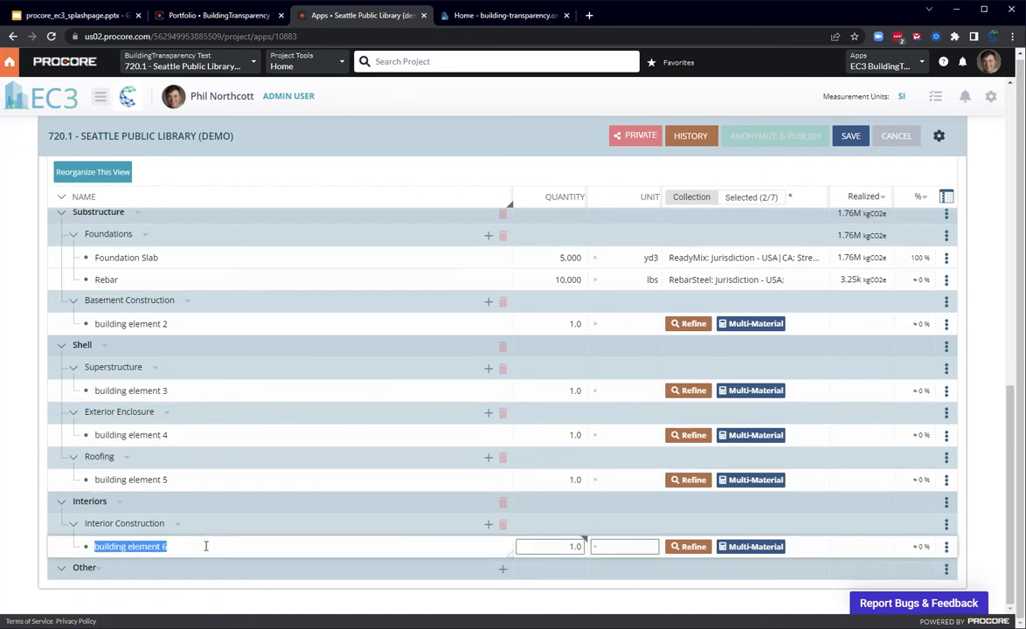
text(Carpet)
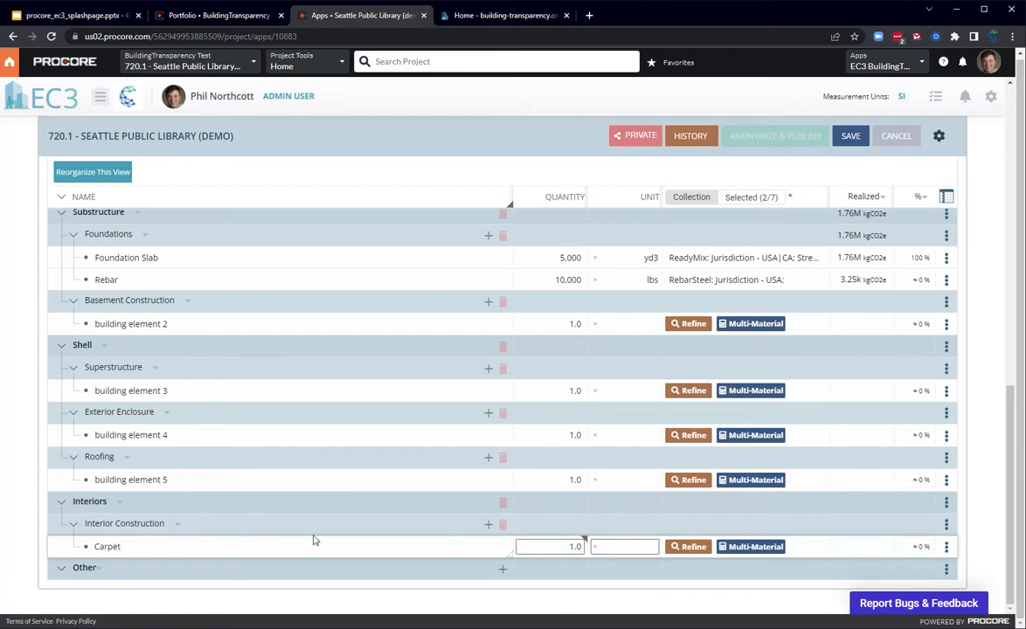
Step: Refine the Carpet element's material to the Carpet category under Finishes and proceed to its performance specifications
click(688, 546)
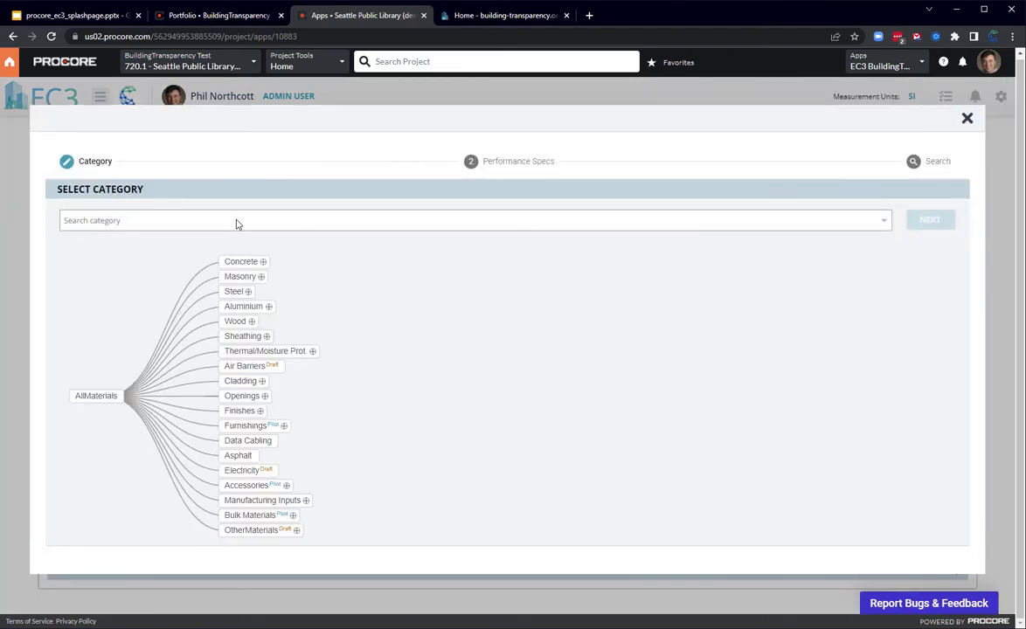
click(236, 224)
text(carpet)
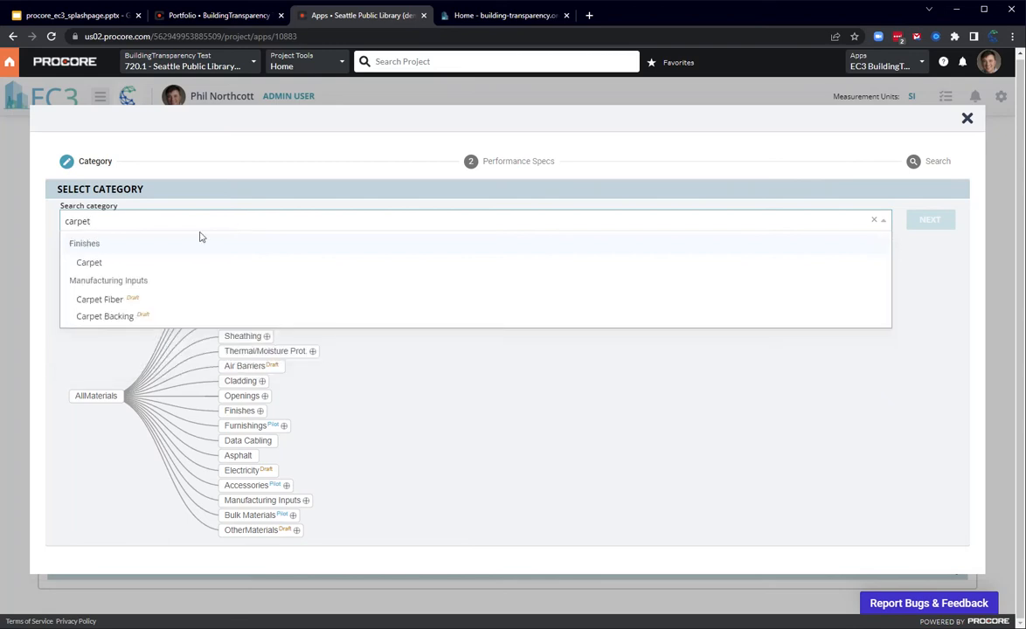
click(199, 262)
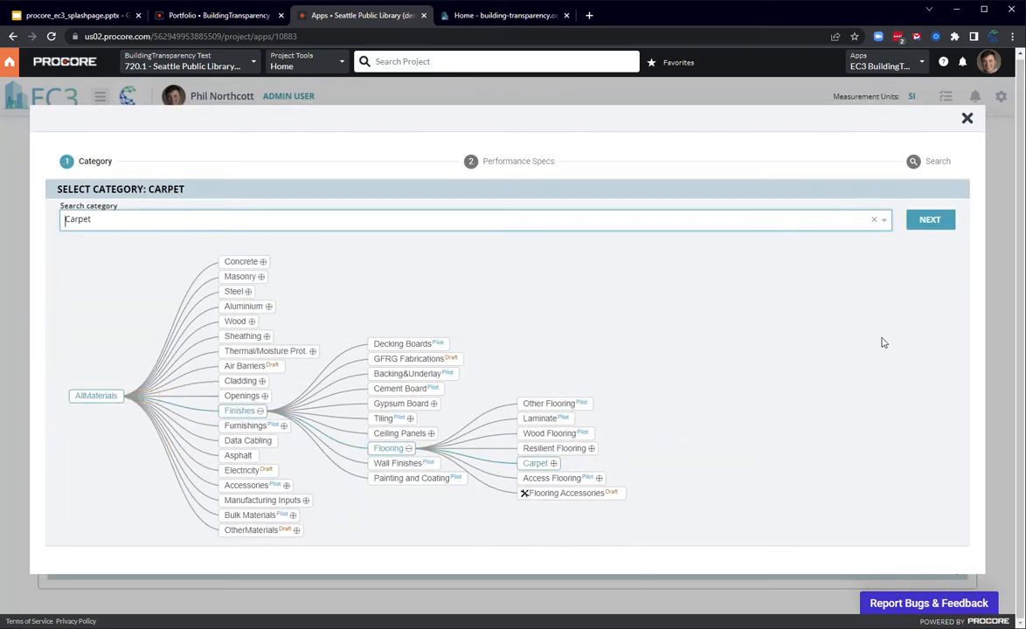
click(931, 218)
Step: Specify the carpet form as Tiles and the pile weight as 32 oz / yd2
click(148, 284)
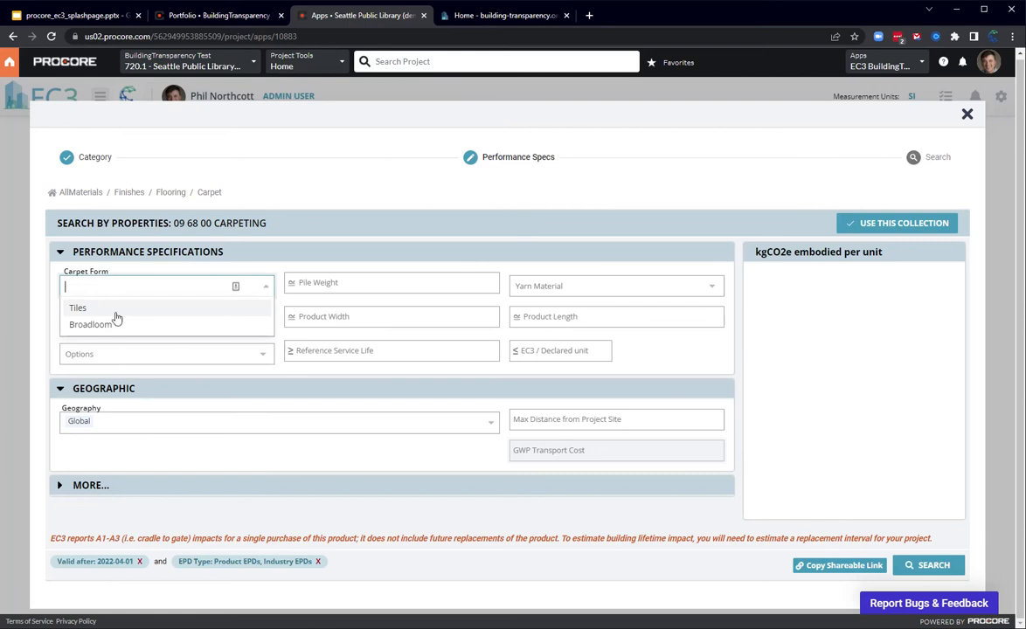
click(136, 304)
click(351, 289)
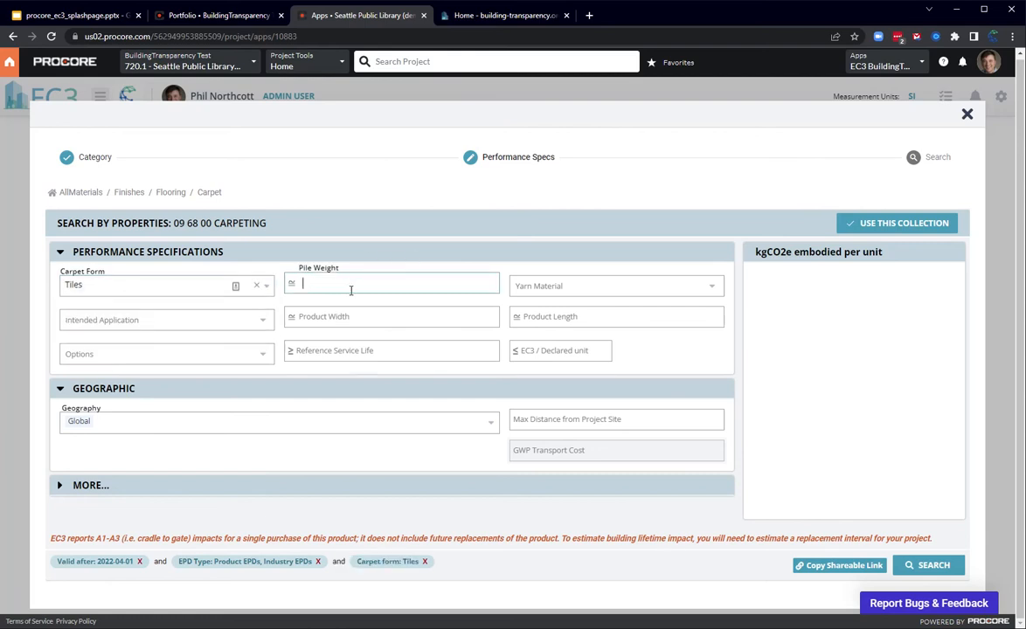
drag(363, 283, 315, 283)
text(o)
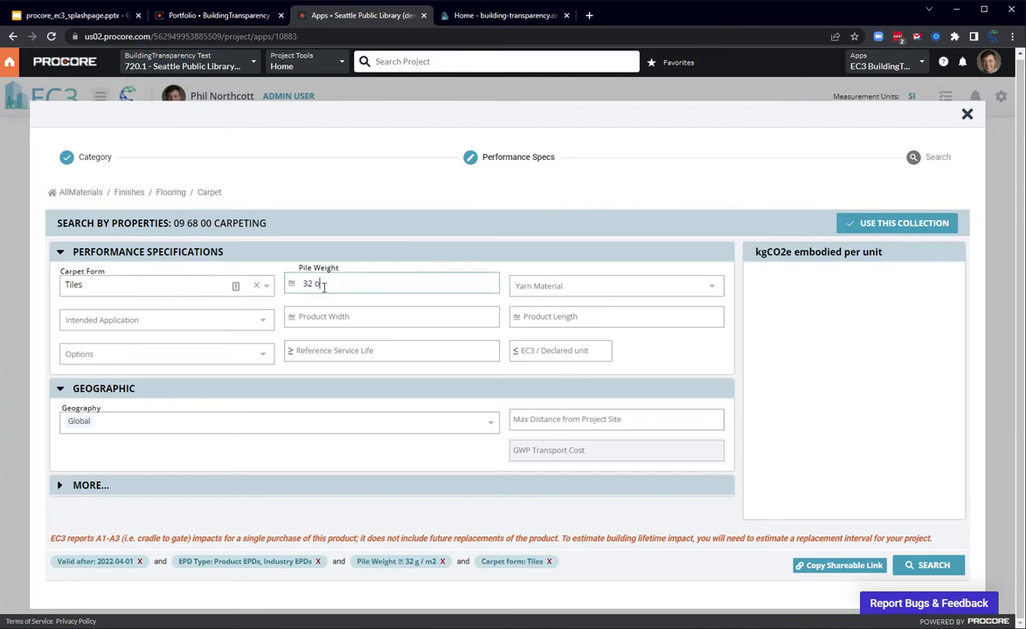
text(z / yd2)
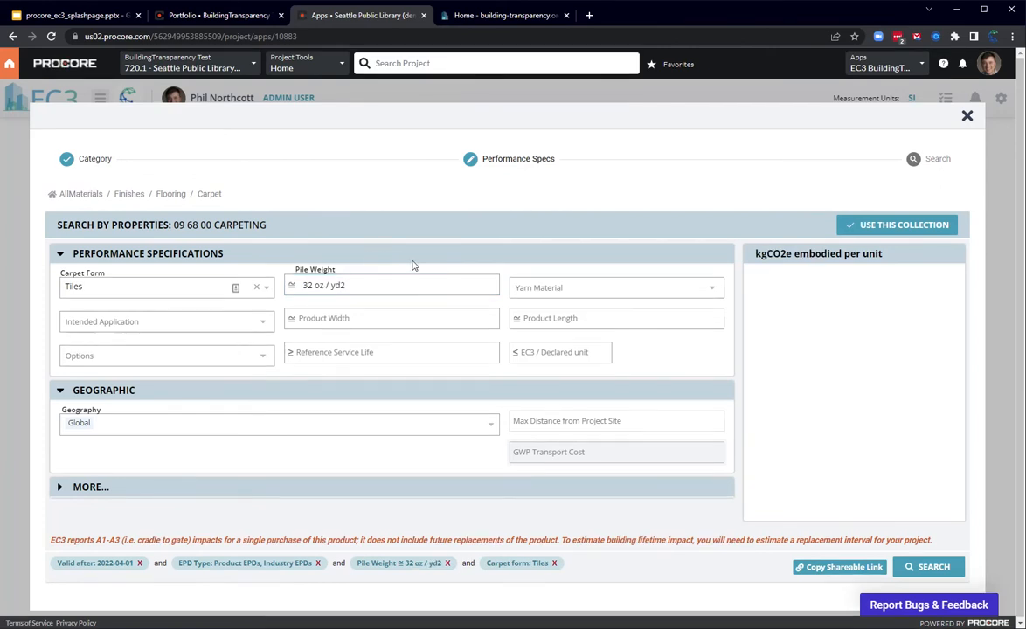
Step: Set the carpet's yarn material to Nylon 6,6 and search for matching product EPDs
click(595, 287)
click(588, 325)
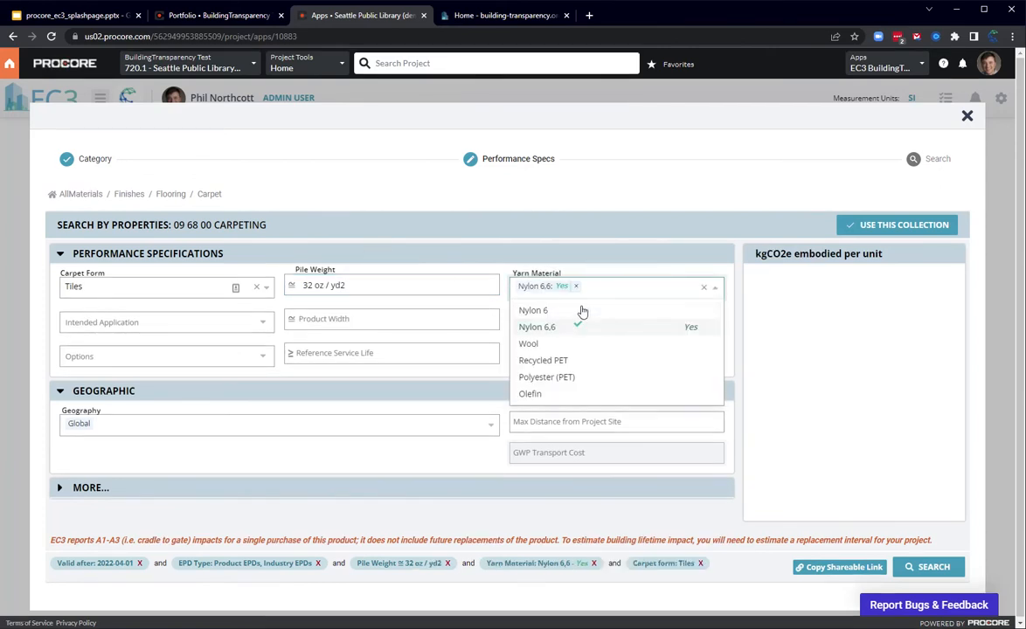
click(934, 566)
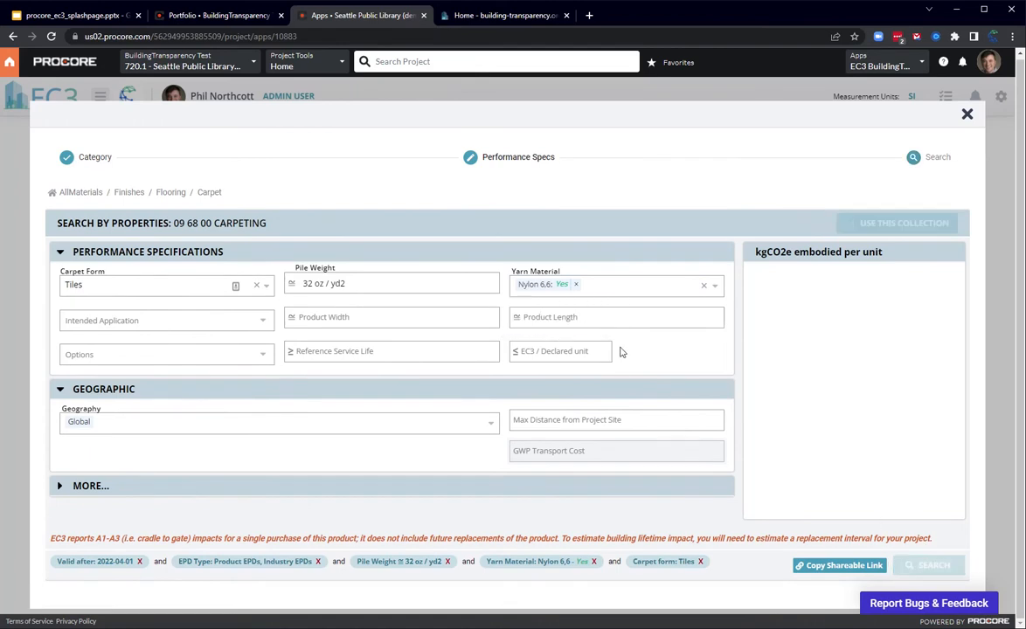
scroll(616, 350, down, 4)
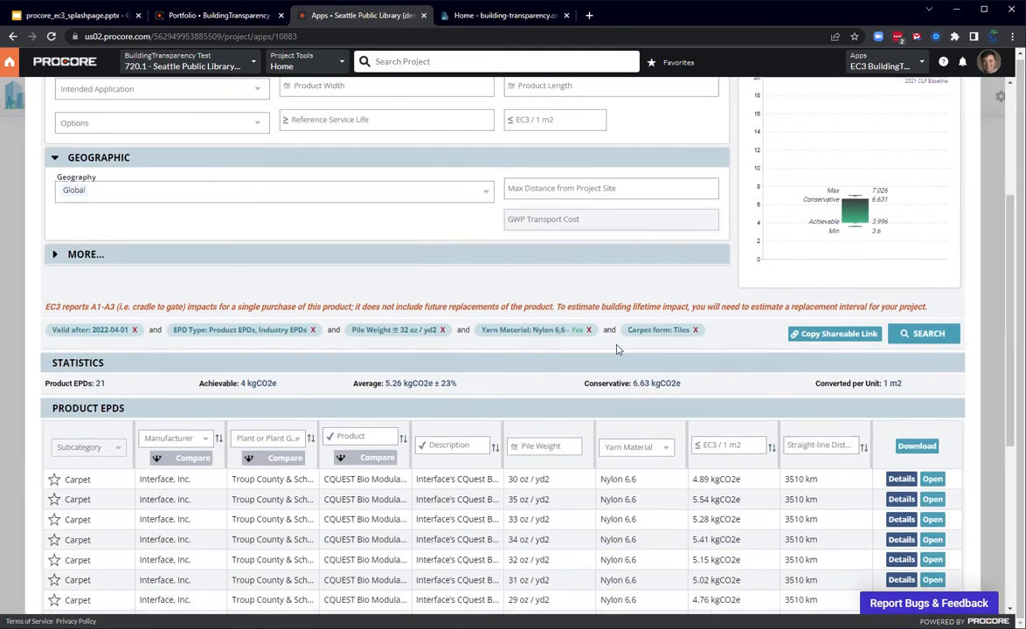
scroll(551, 372, up, 1)
scroll(394, 419, down, 2)
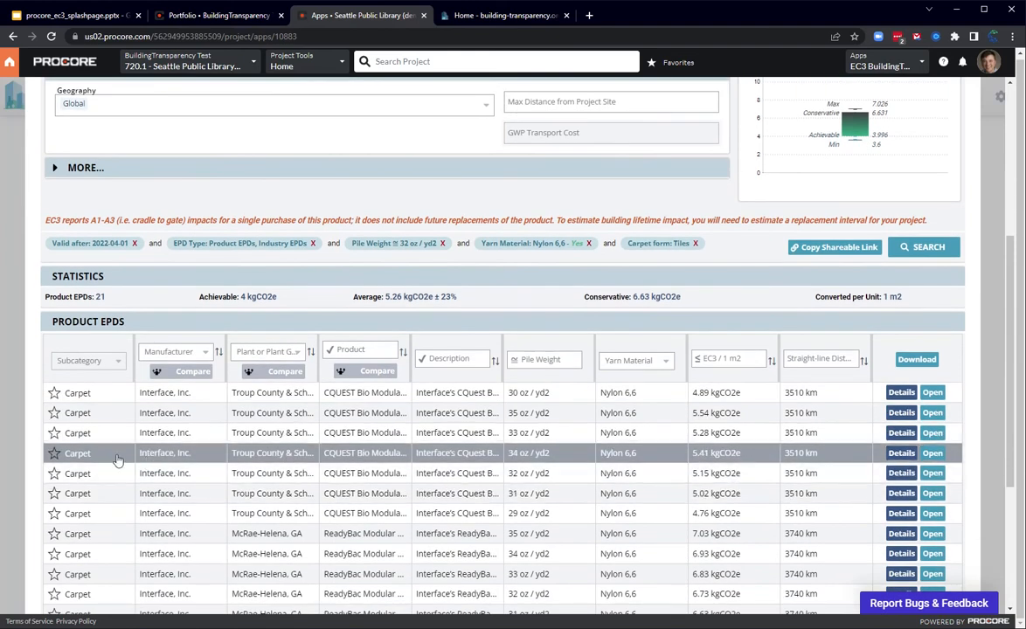
Step: Mark the 34 oz / yd2 Interface CQUEST Bio carpet EPD as selected and apply the collection to the Carpet element
click(54, 454)
click(66, 471)
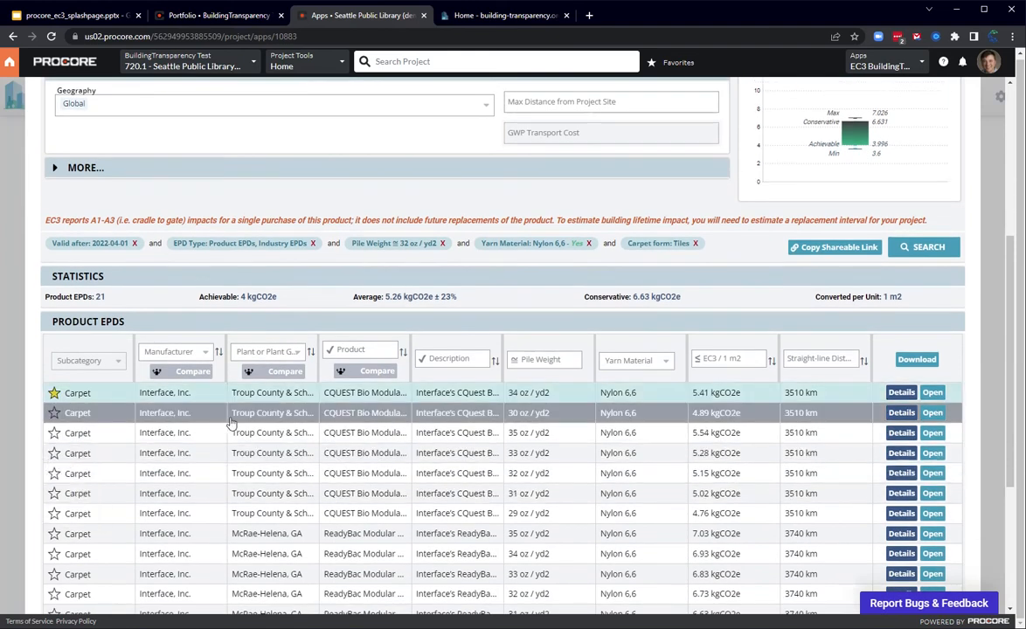
scroll(864, 374, up, 3)
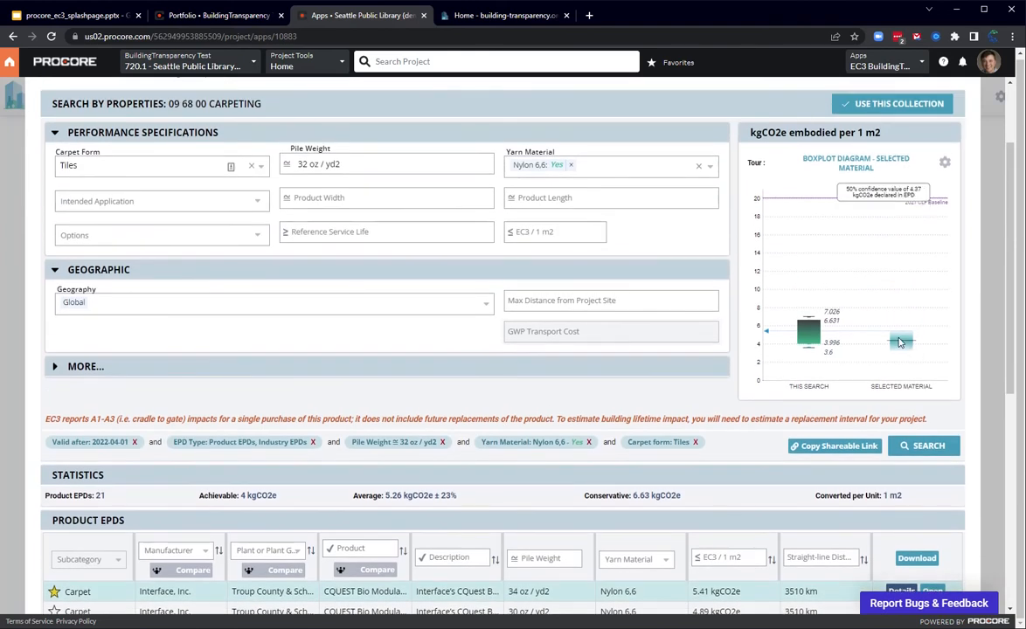
scroll(856, 369, up, 2)
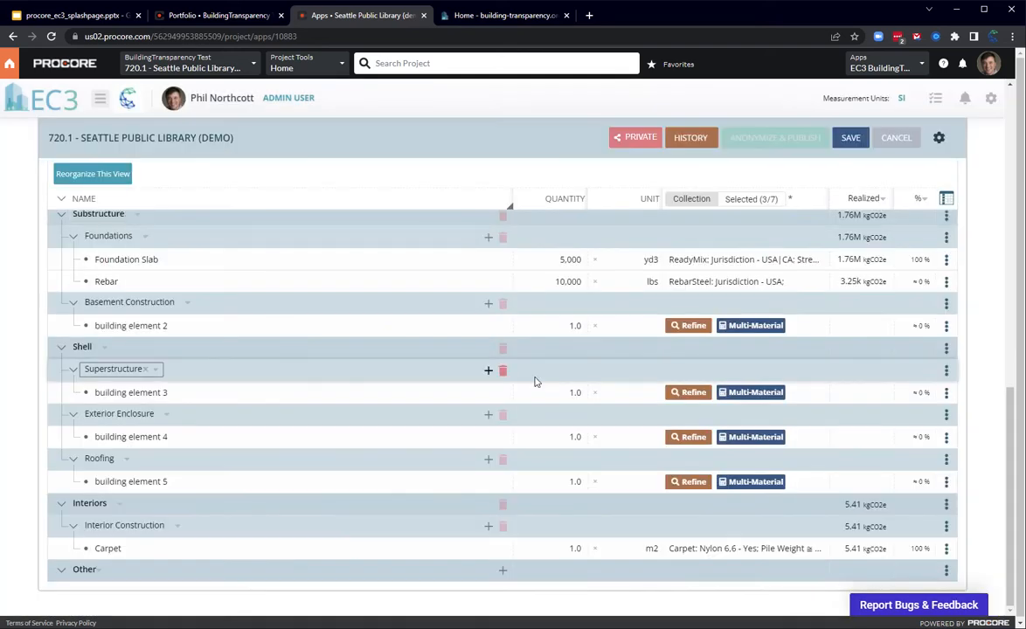
Step: Save the pending project changes and view the Uniformat 2 GWP Sankey chart, closing the charts when finished
scroll(593, 406, up, 3)
scroll(594, 406, up, 3)
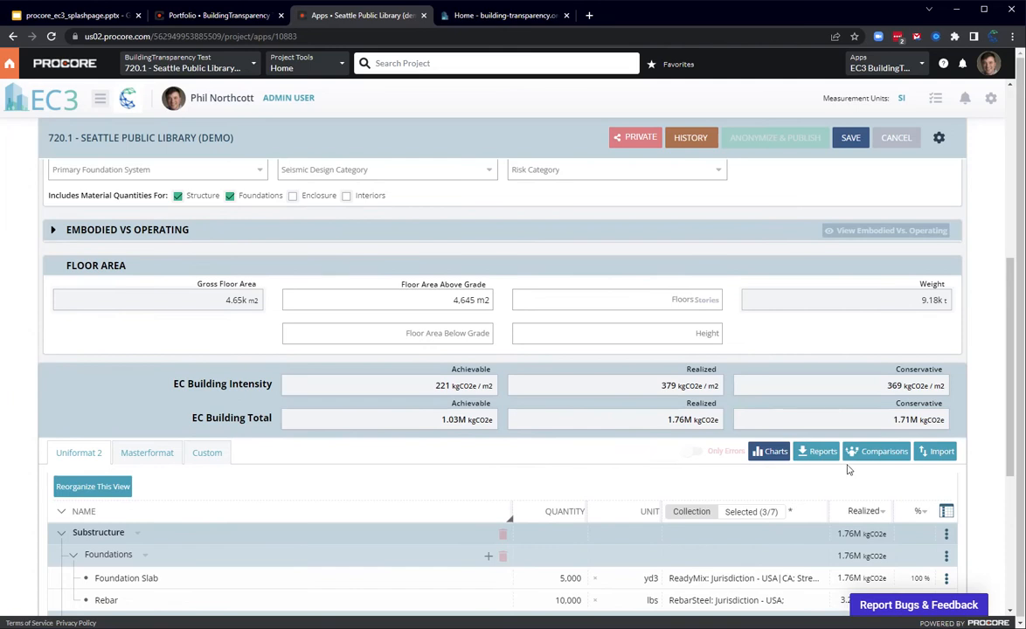
click(771, 451)
click(464, 364)
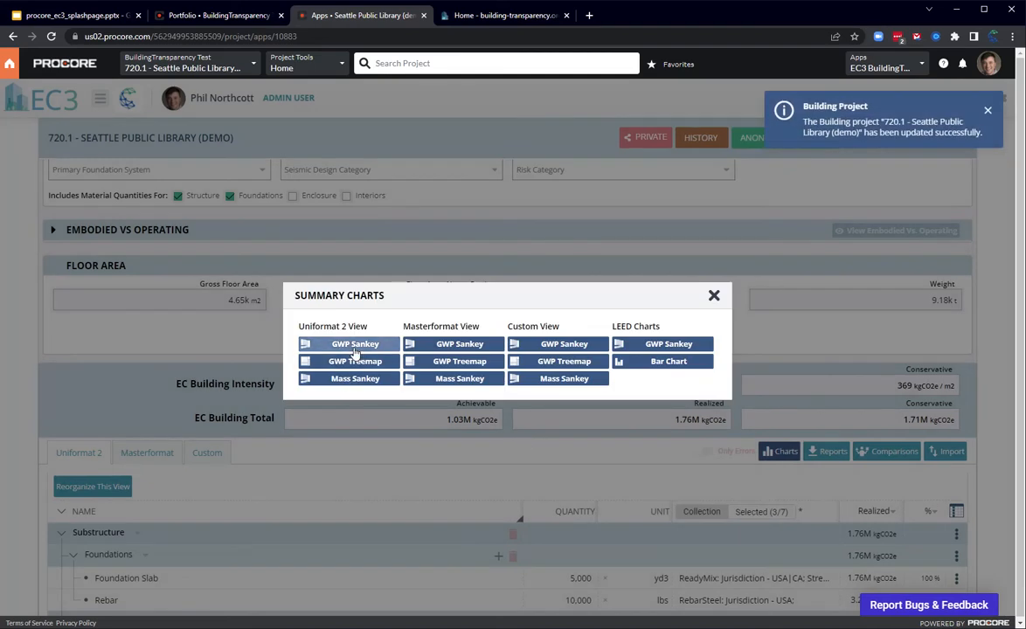
click(352, 344)
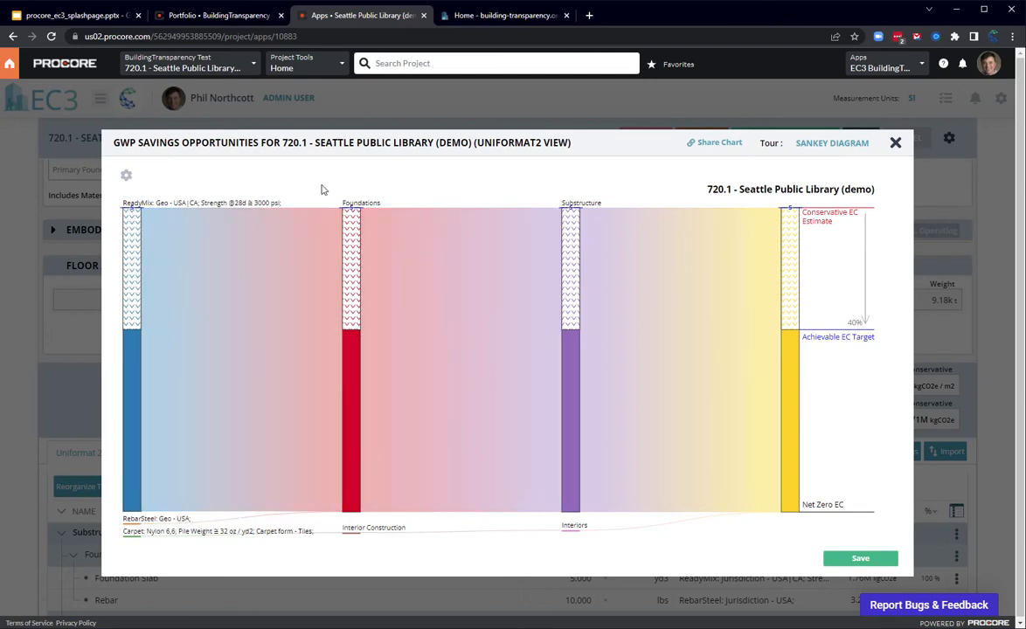
click(895, 142)
click(714, 295)
Step: Set the Rebar element's quantity to 100000 lbs under Foundations and save the project
scroll(564, 415, down, 3)
click(562, 322)
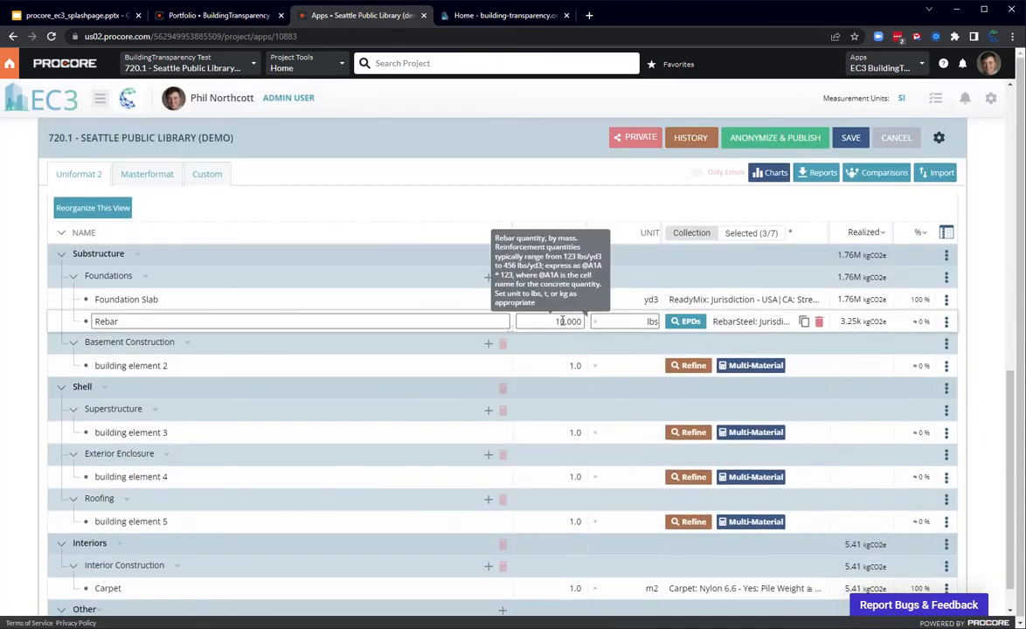
click(558, 322)
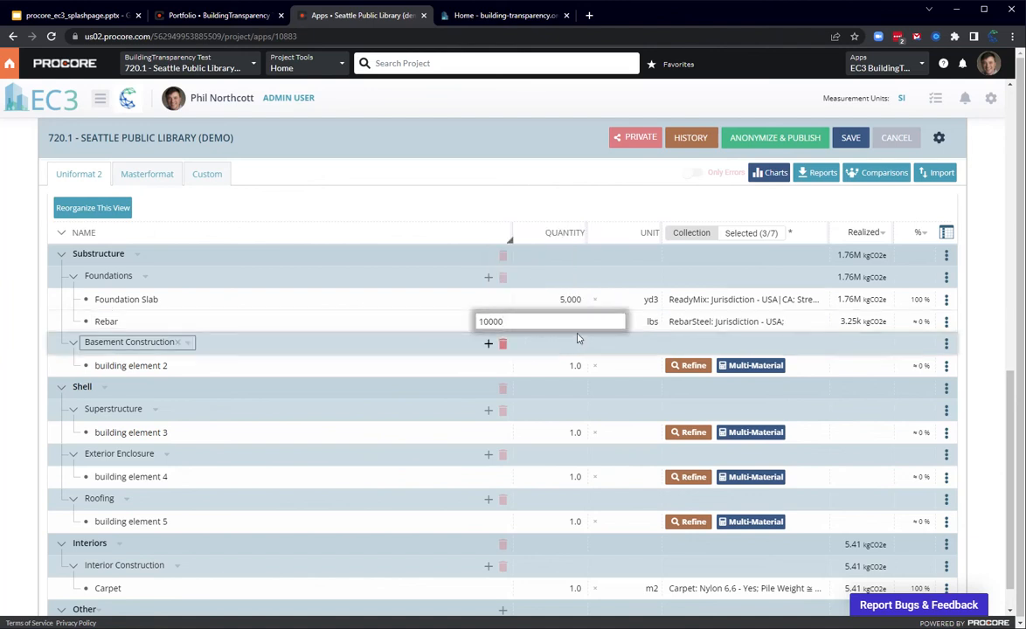
text(0)
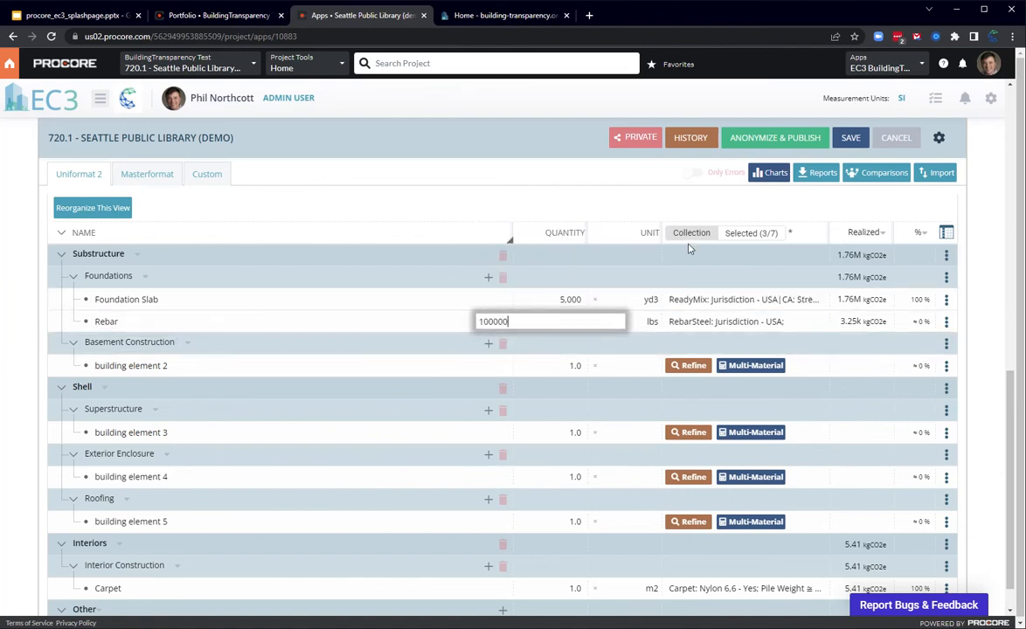
key(Return)
click(842, 145)
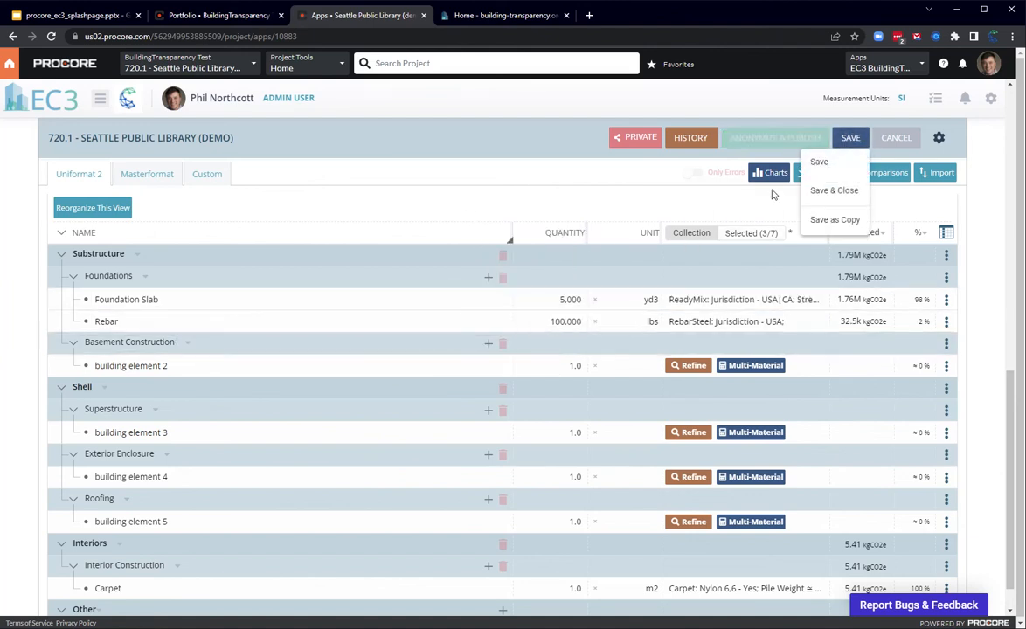
click(819, 162)
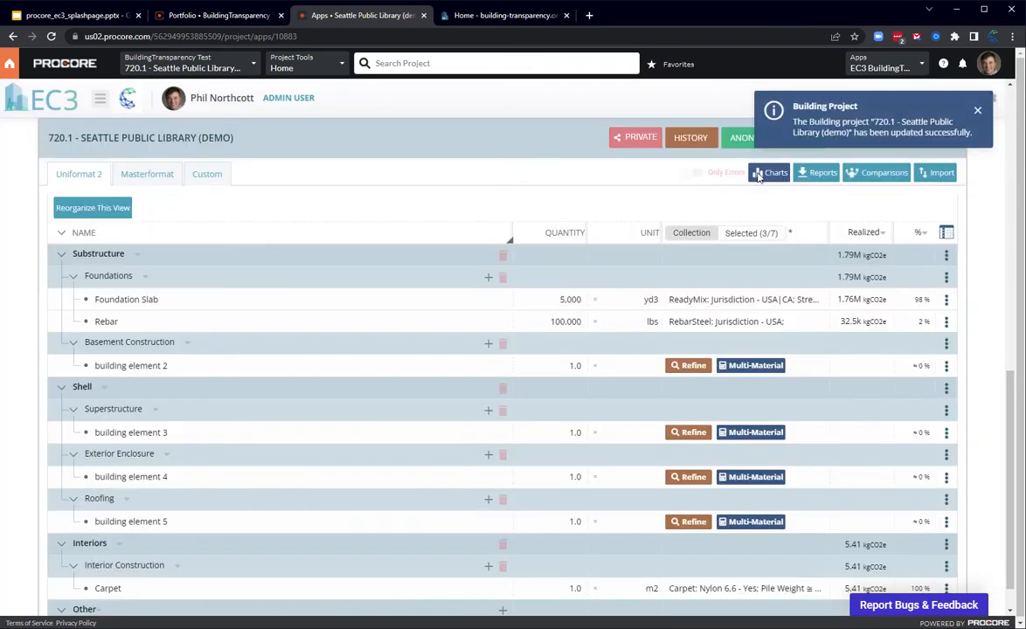
Step: View the updated Uniformat 2 GWP Sankey chart, examine the rebar's contribution, and close the charts
click(767, 175)
click(321, 352)
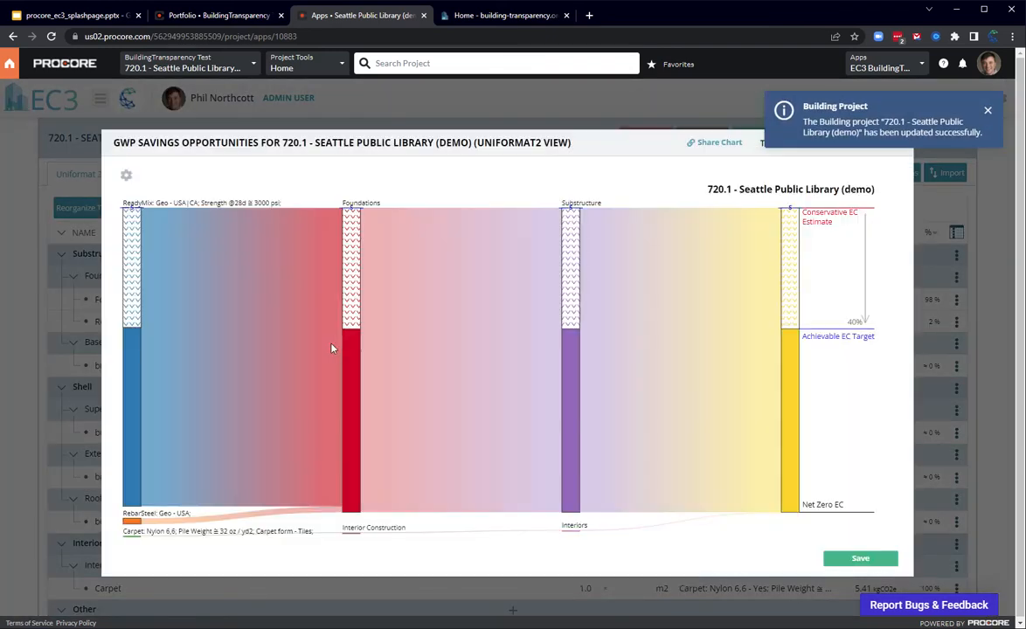
mouse_move(130, 524)
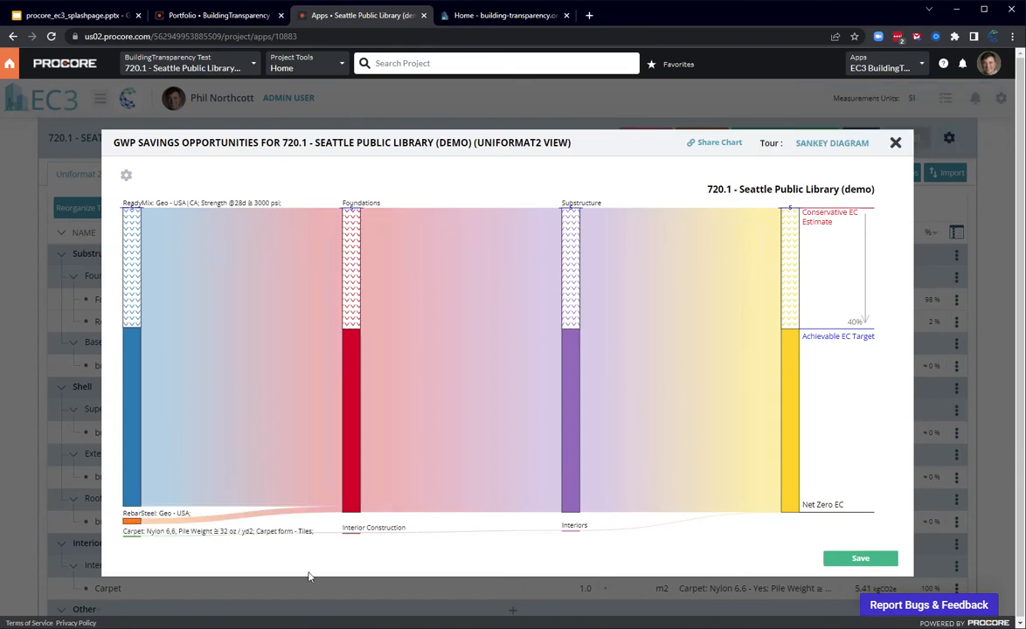
click(894, 143)
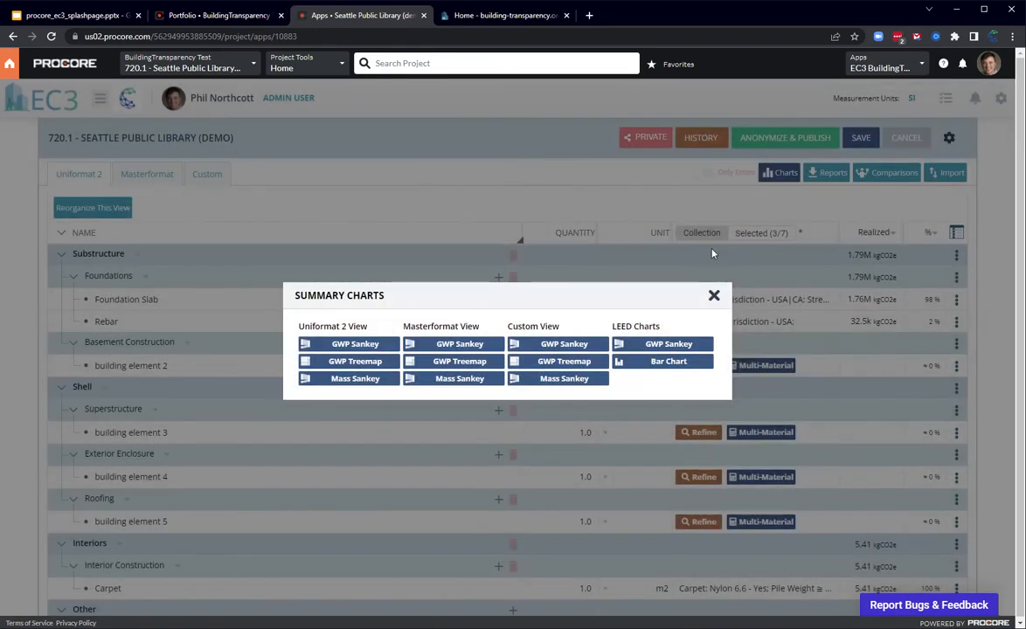
click(713, 296)
Step: Send the LEED Report to Procore and save the building project
scroll(787, 324, up, 3)
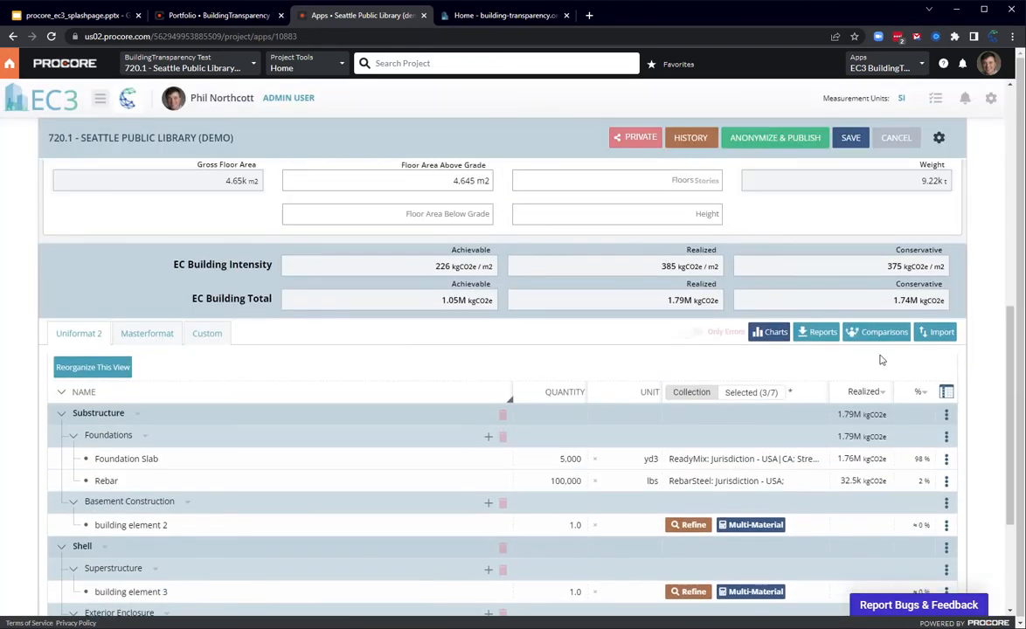
click(825, 339)
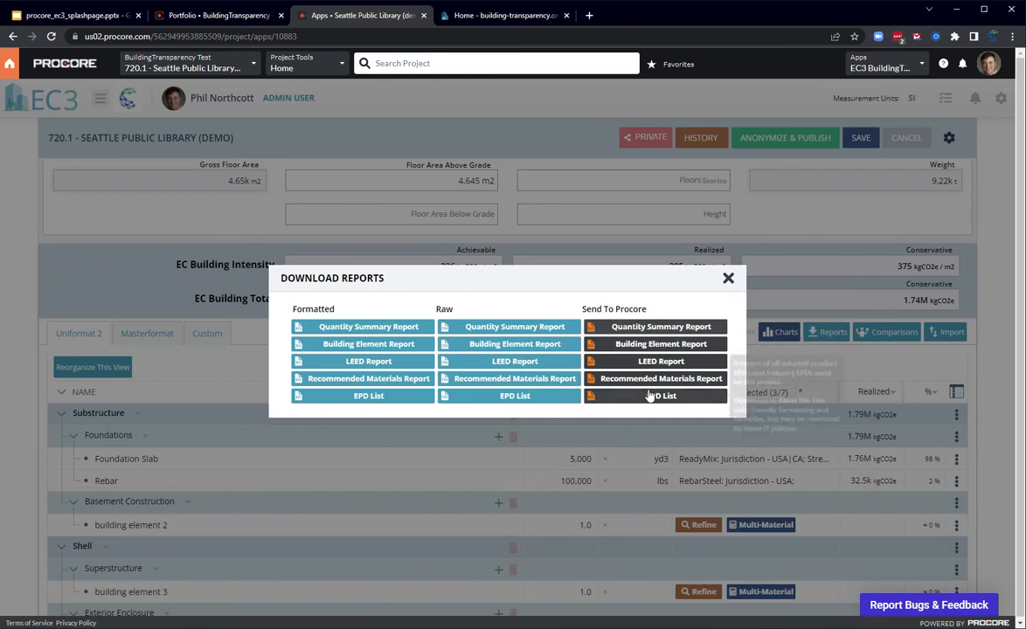
click(660, 363)
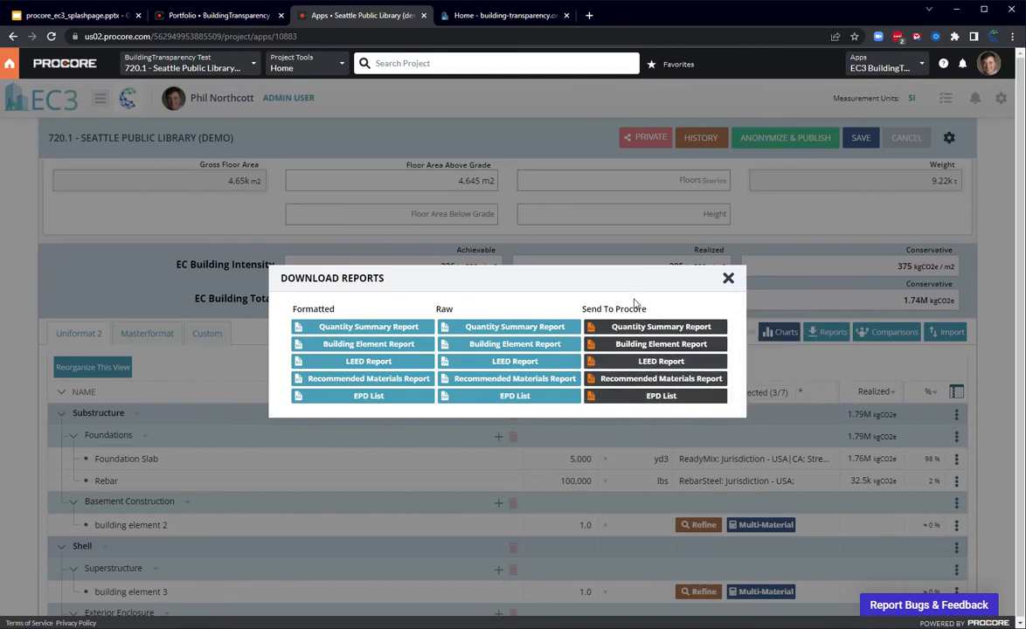
click(728, 279)
scroll(920, 270, up, 5)
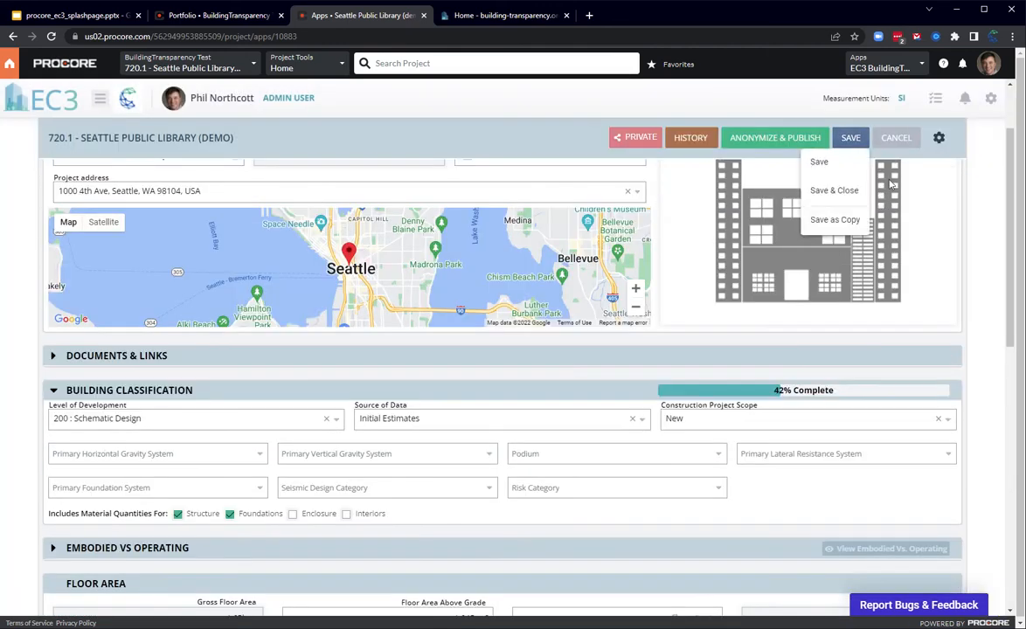
click(817, 162)
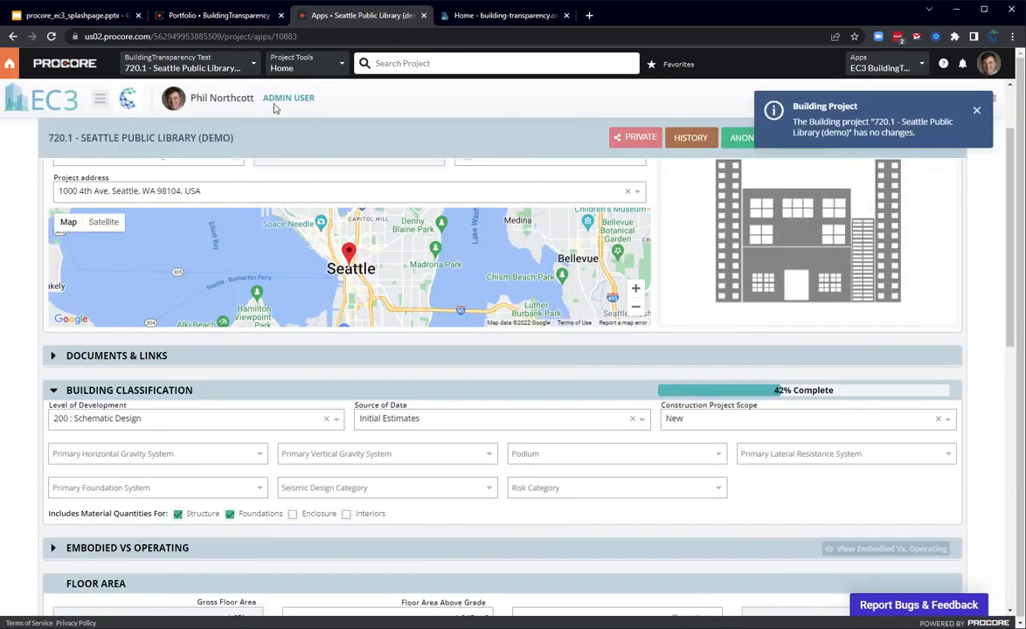
Step: Open the project's LEED report spreadsheet in Excel from the EC3 Reports folder in Procore's Documents
click(80, 64)
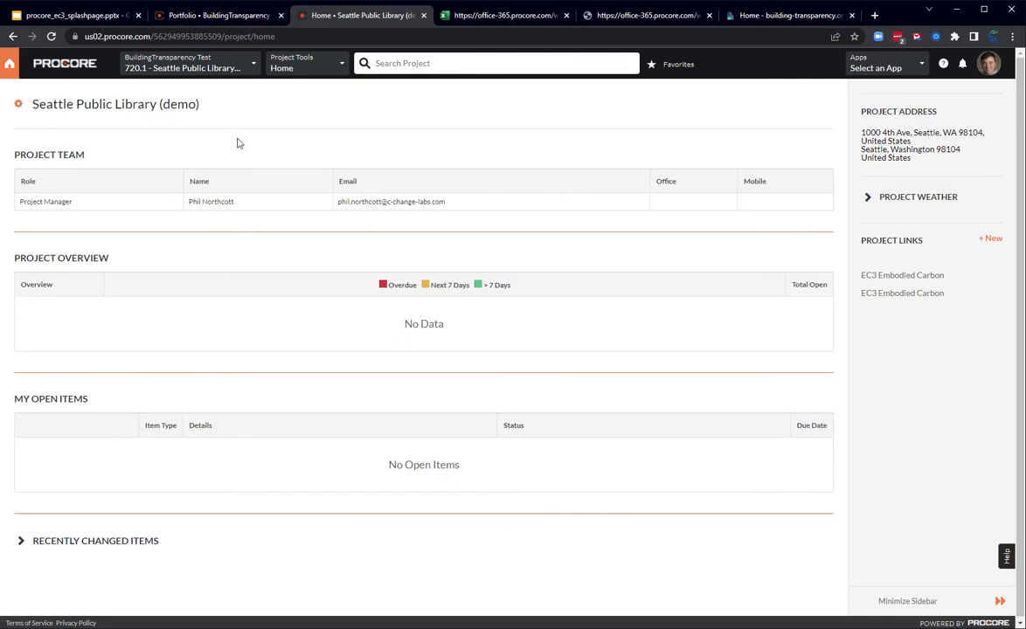
click(236, 68)
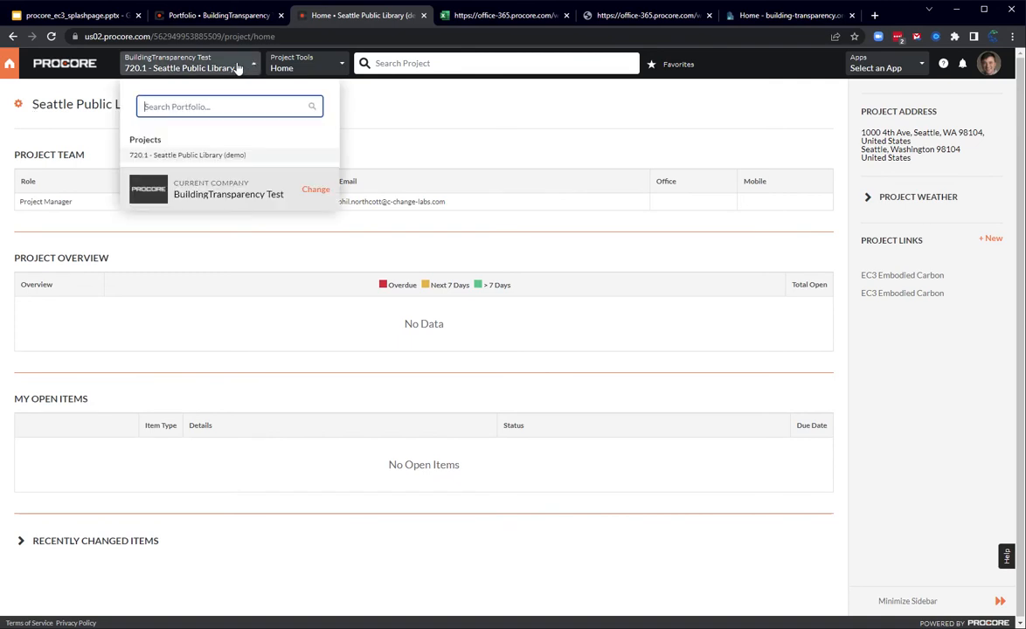
click(302, 71)
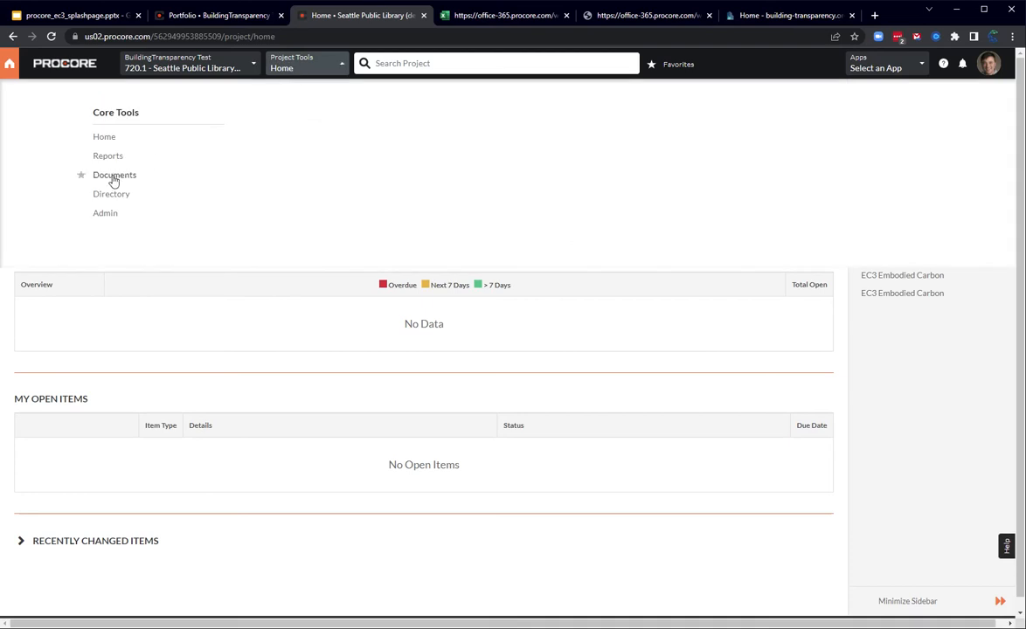
click(114, 175)
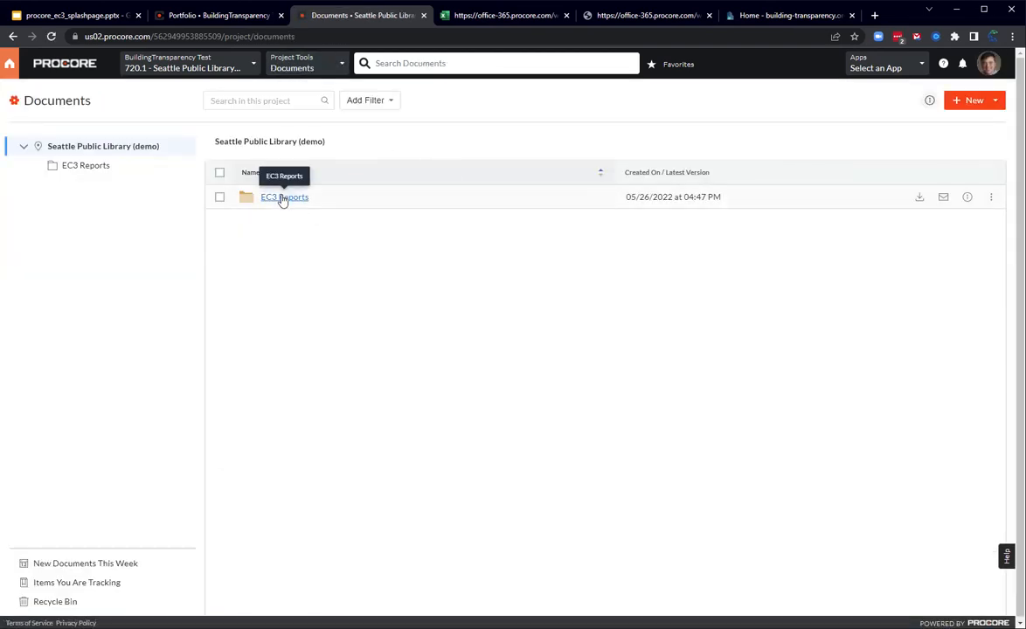
click(281, 198)
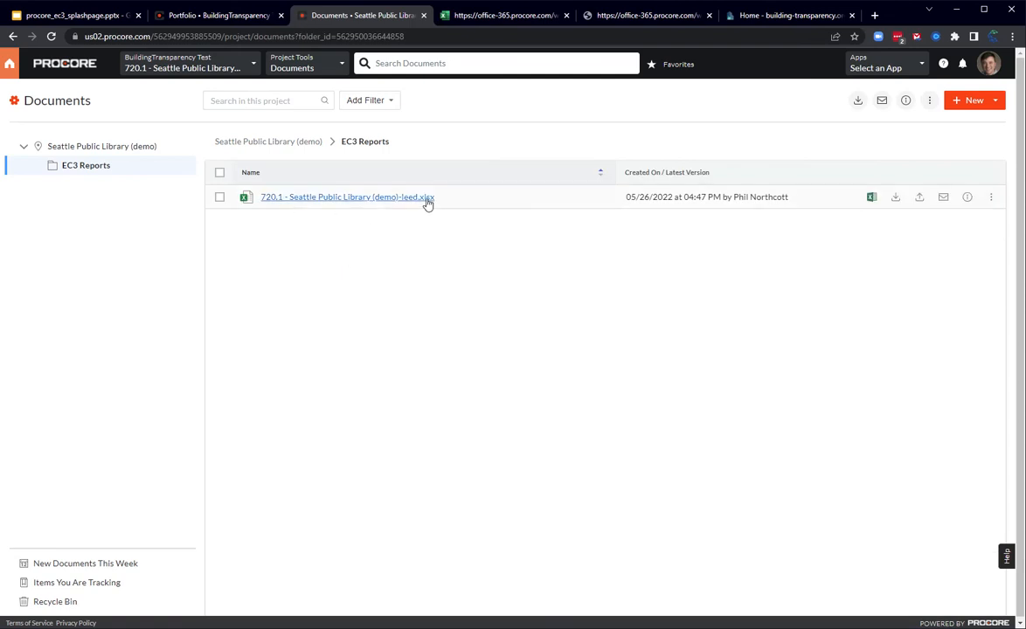
mouse_move(808, 195)
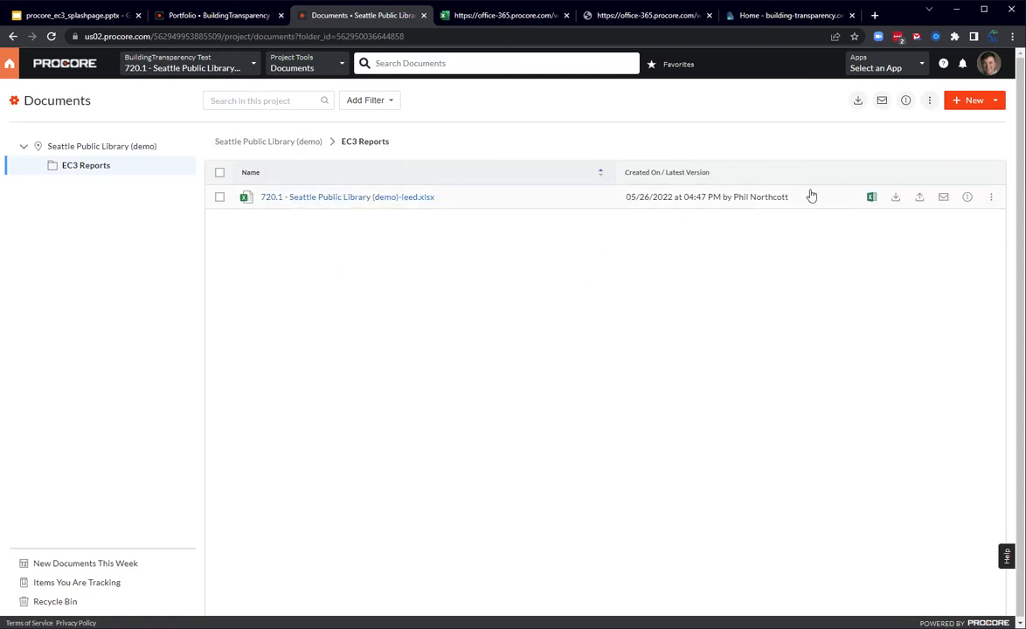
click(872, 200)
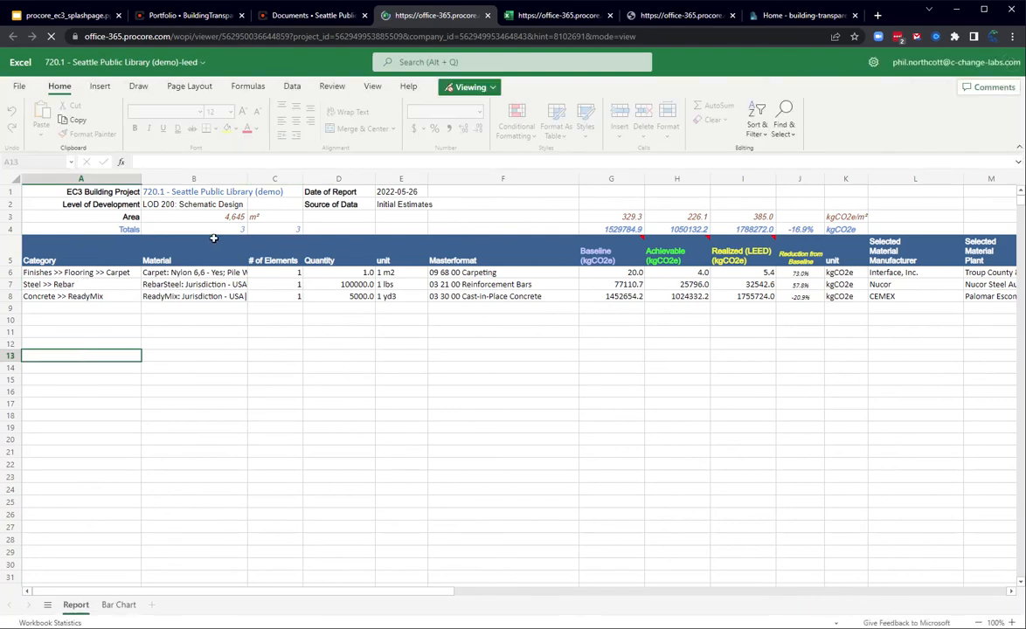
Step: Examine the LEED report's columns through to the Evidence links and open the EPD evidence for the Nucor rebar
drag(546, 341, 551, 331)
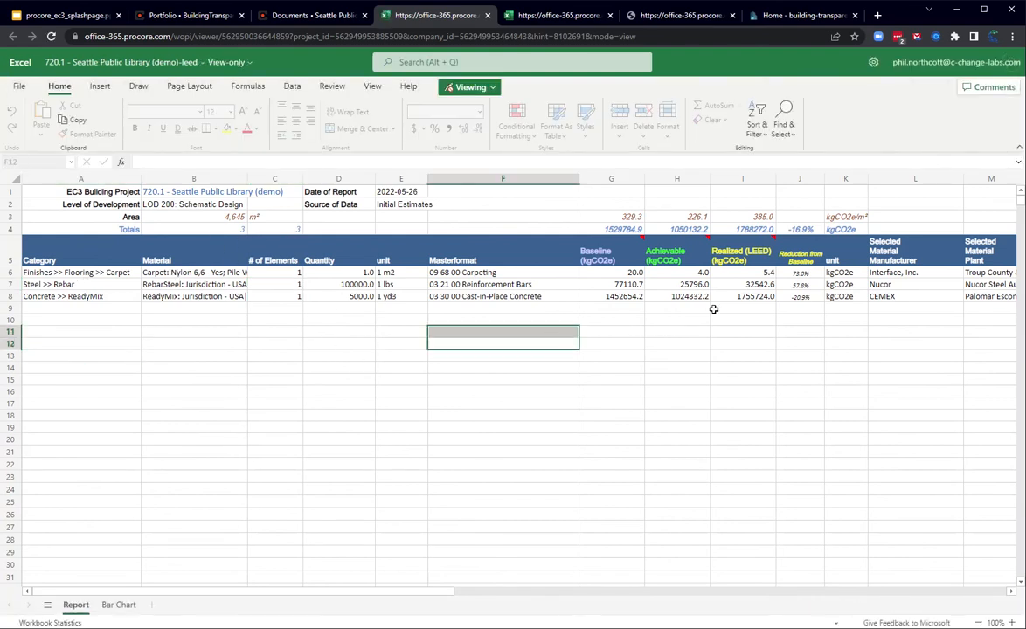
key(Up)
key(Right)
key(Right)
key(Right)
key(Right)
key(Right)
key(Right)
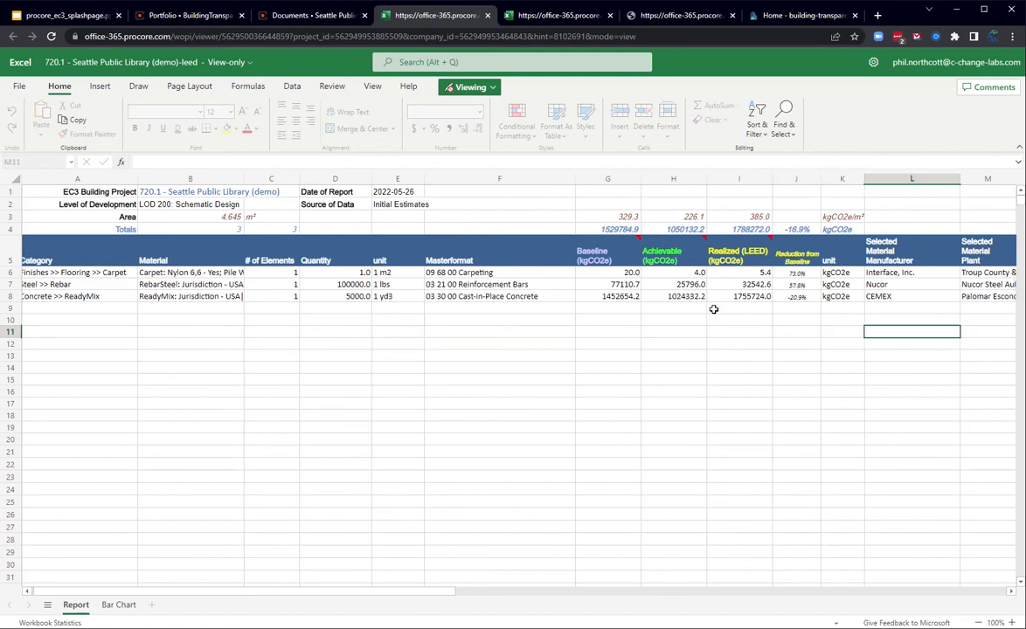
key(Right)
key(Right)
key(Right)
key(Right)
key(Right)
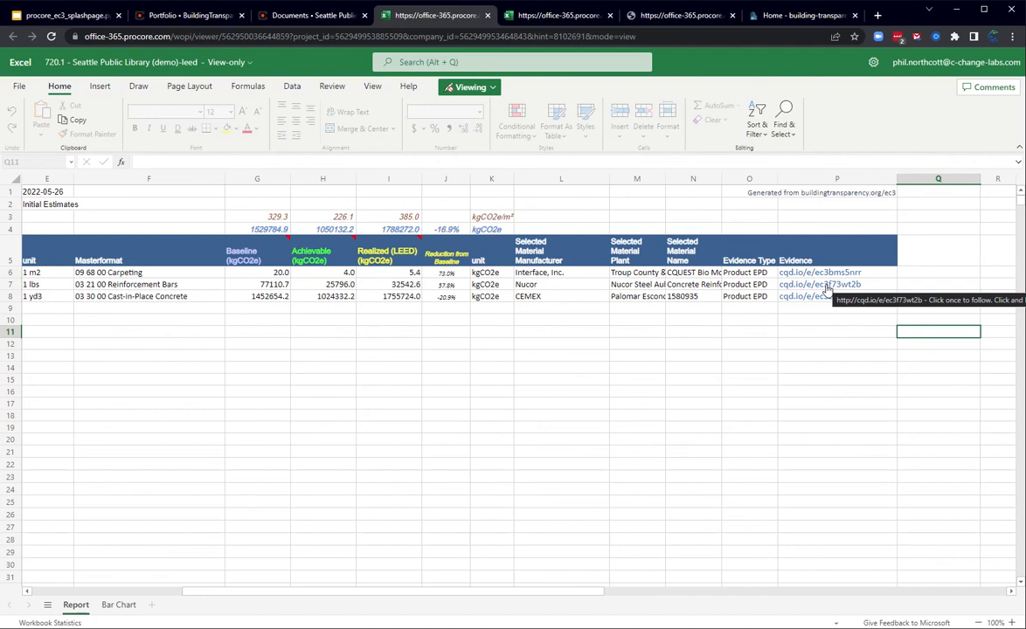
click(827, 289)
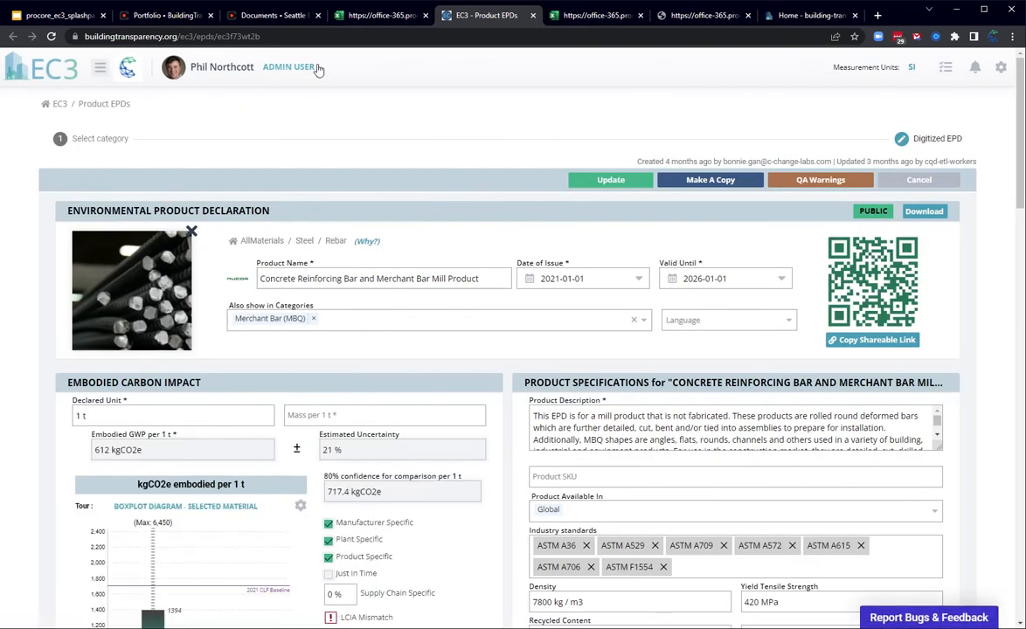
Step: Switch to the Google Slides presentation, show the Procore and EC3 integration table, and advance to slide 3
click(275, 21)
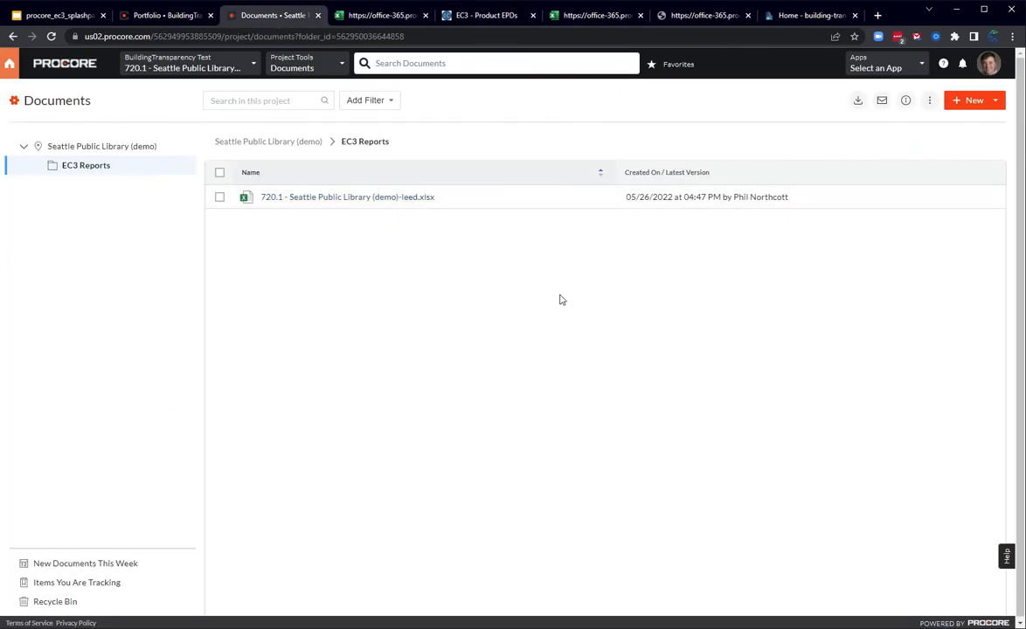
click(52, 16)
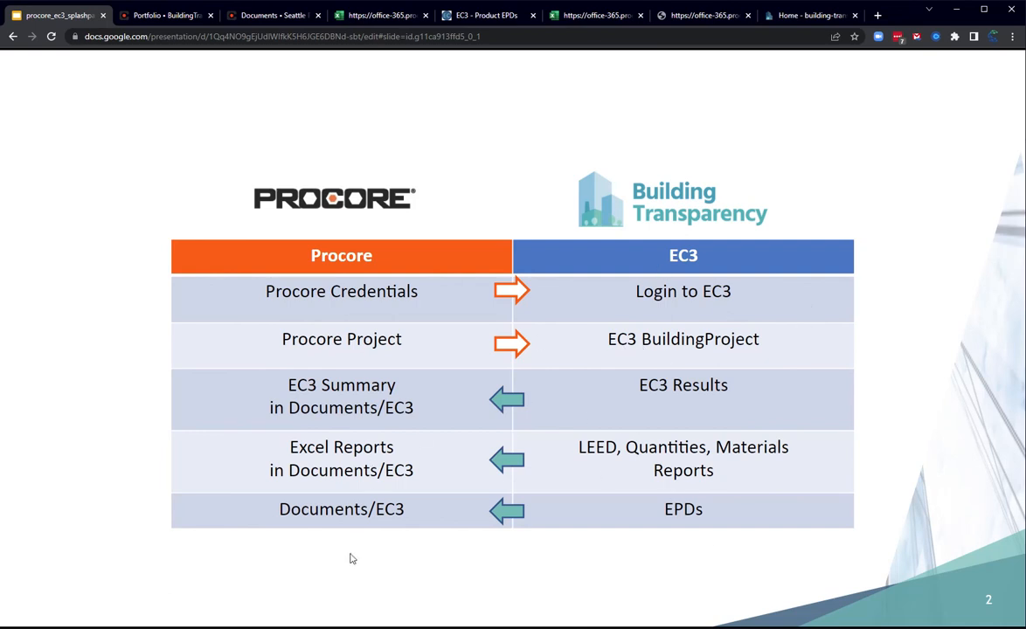
click(311, 528)
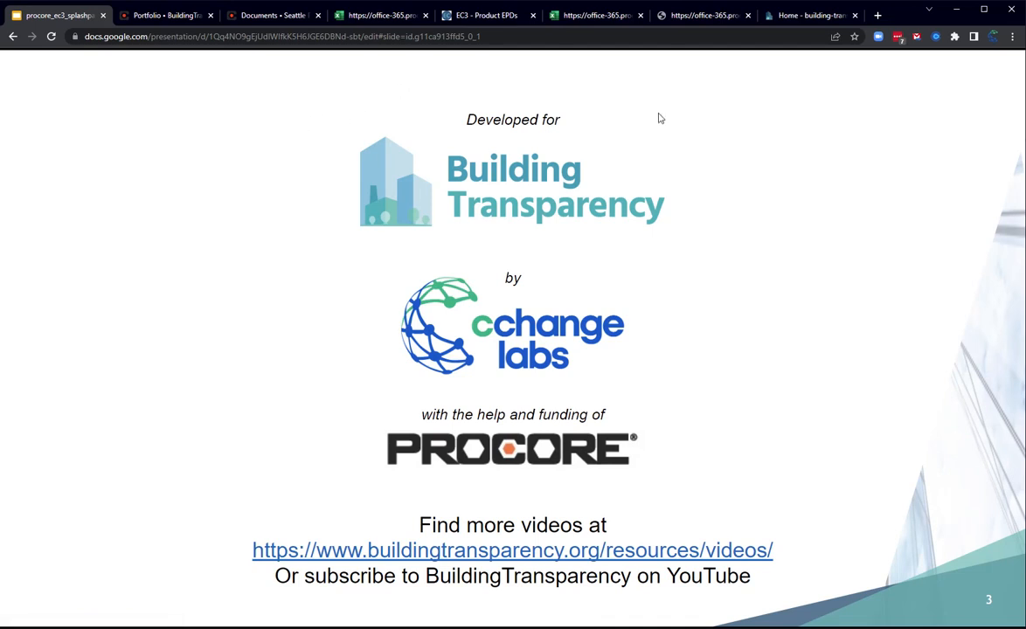
Step: Open the Videos resources page on the Building Transparency website, look over its tutorials, and return to the presentation
click(808, 16)
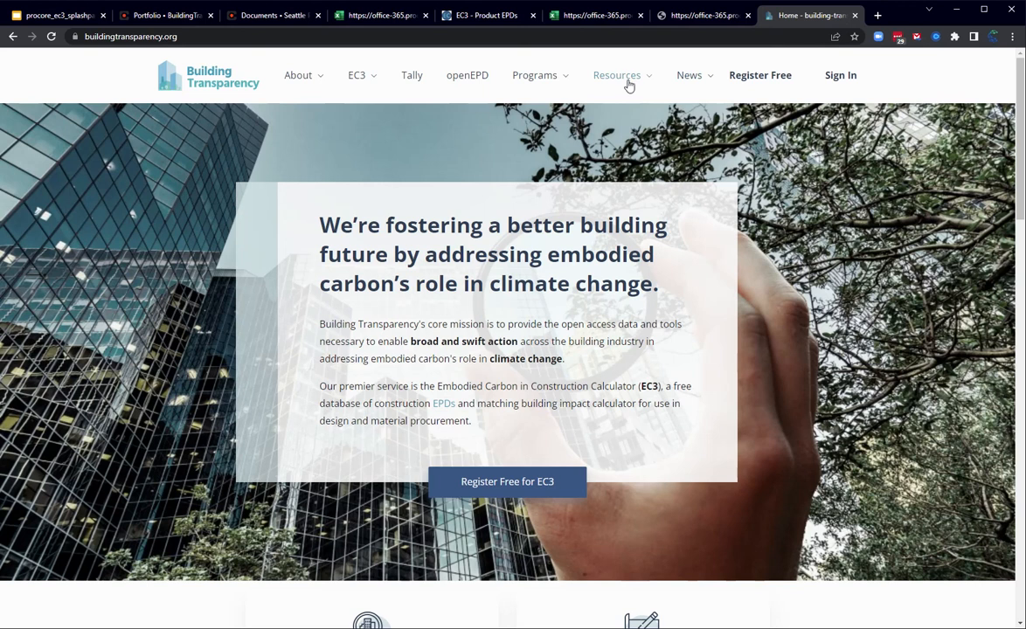
mouse_move(629, 82)
click(621, 138)
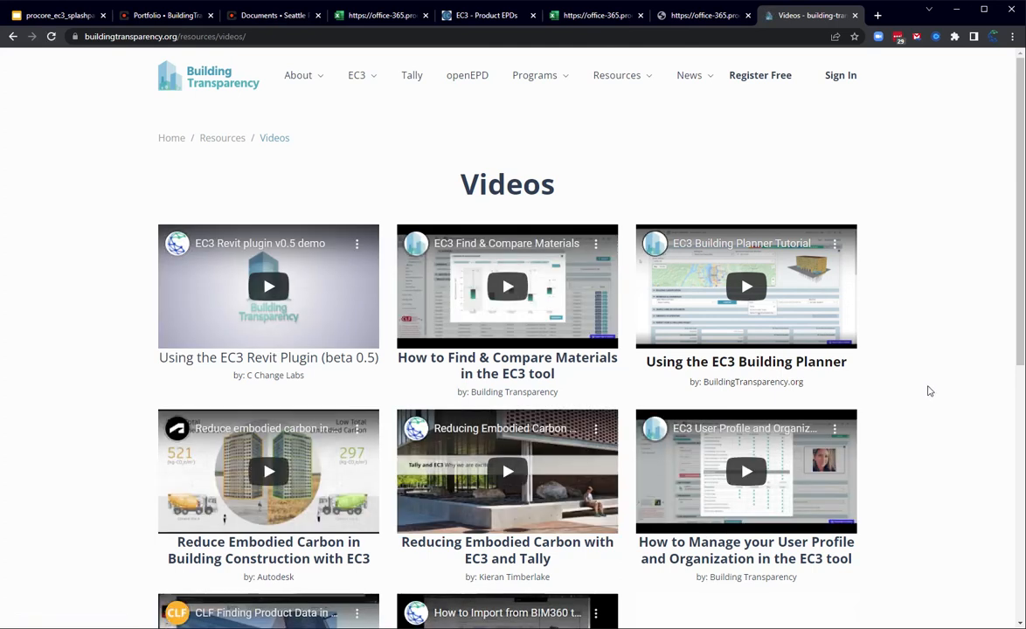
click(54, 15)
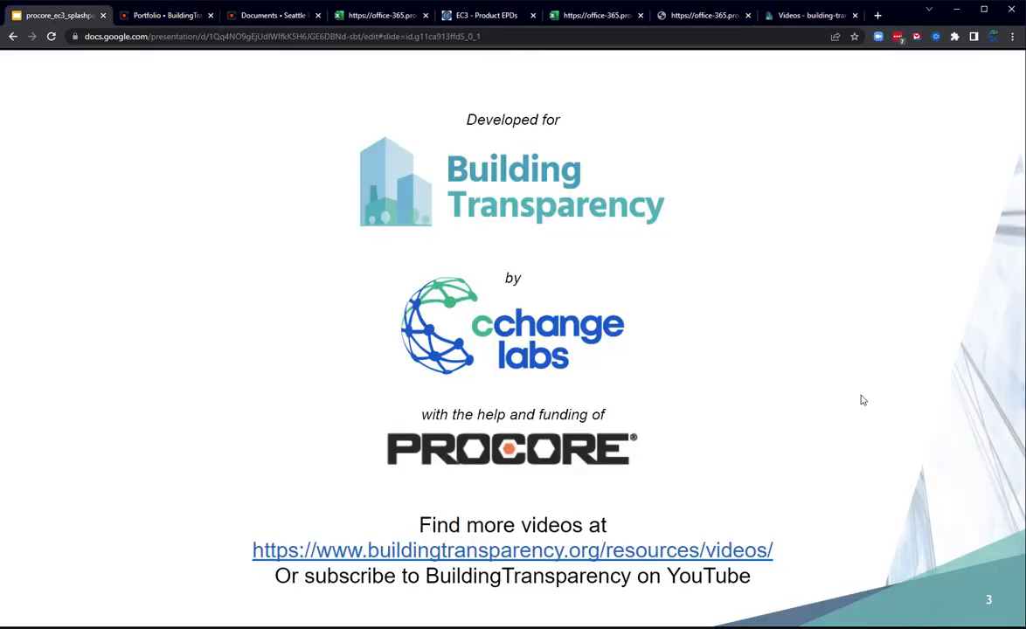